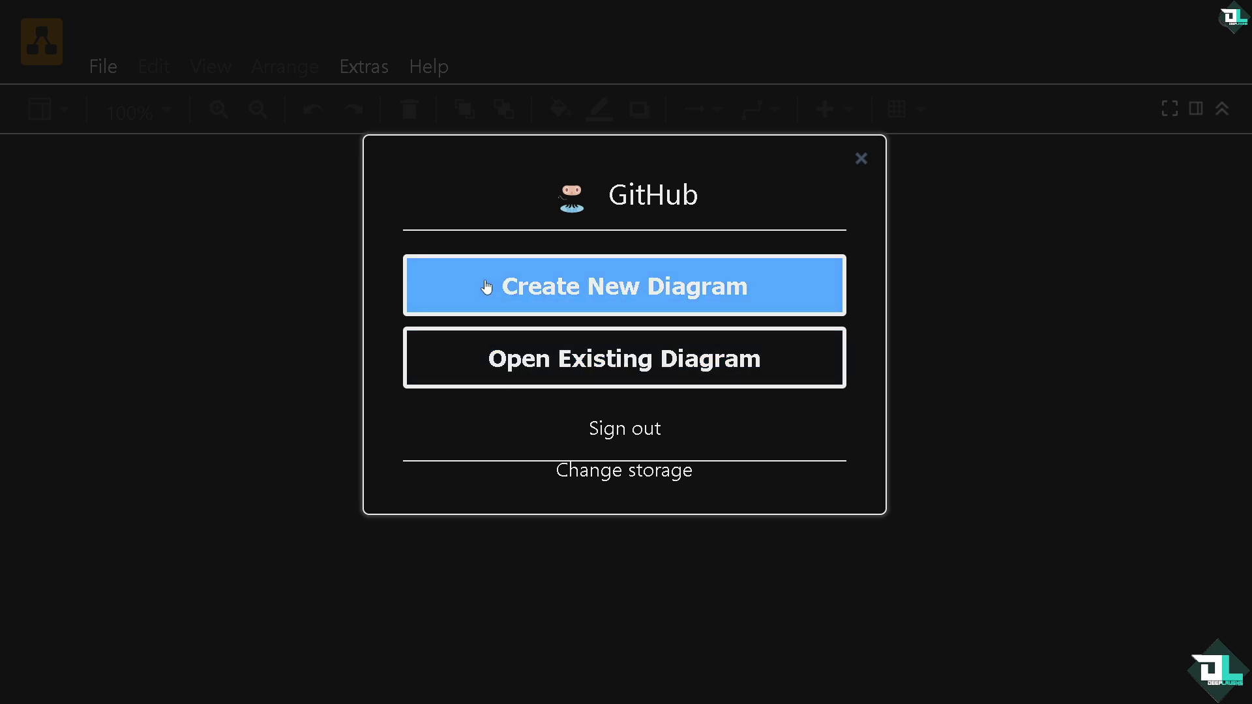
# - Create a new diagram named 'How to Resize Draw IO' and exit full-screen to show the side panels
pyautogui.click(506, 286)
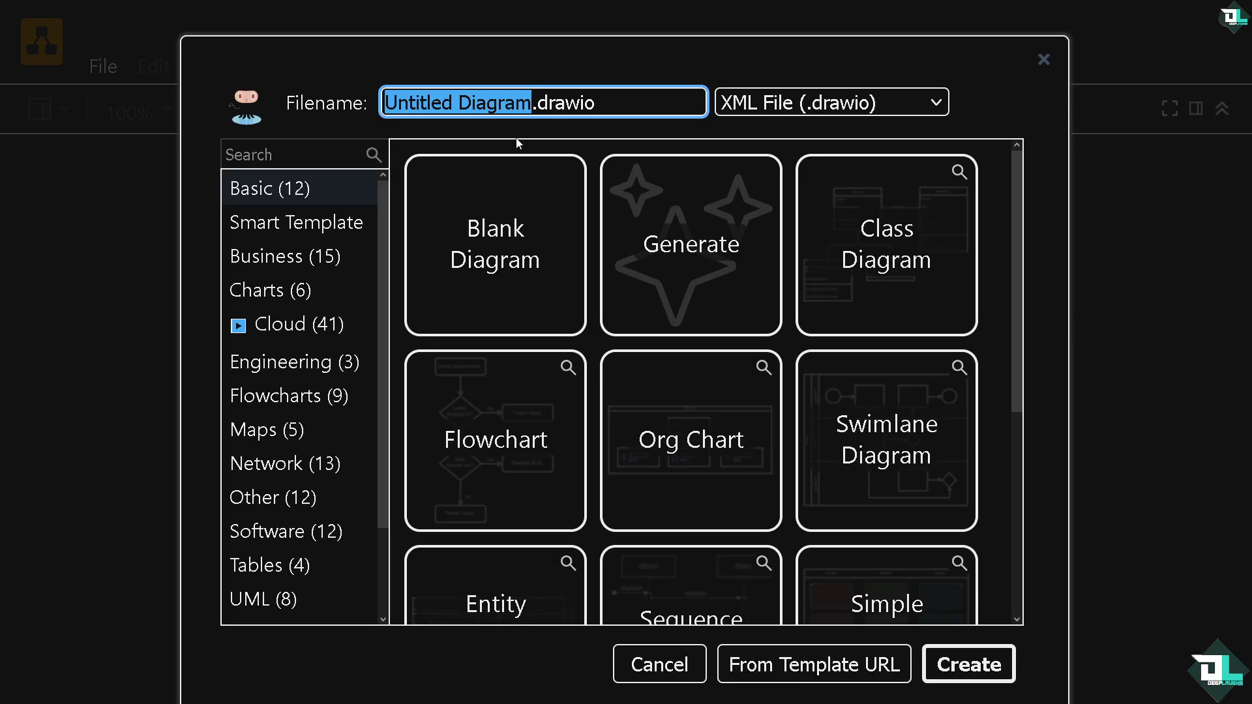
pyautogui.write('How to Resize Draw IO')
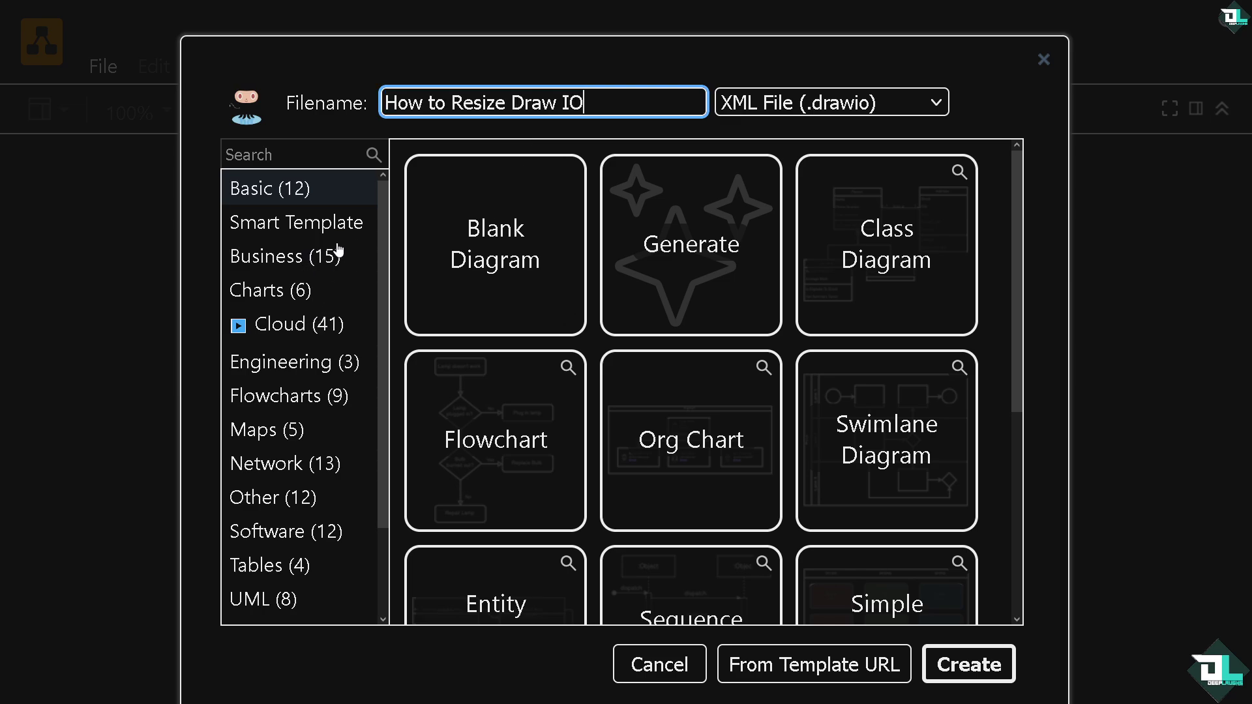
pyautogui.scroll(-3, 282, 252)
pyautogui.scroll(-5, 620, 359)
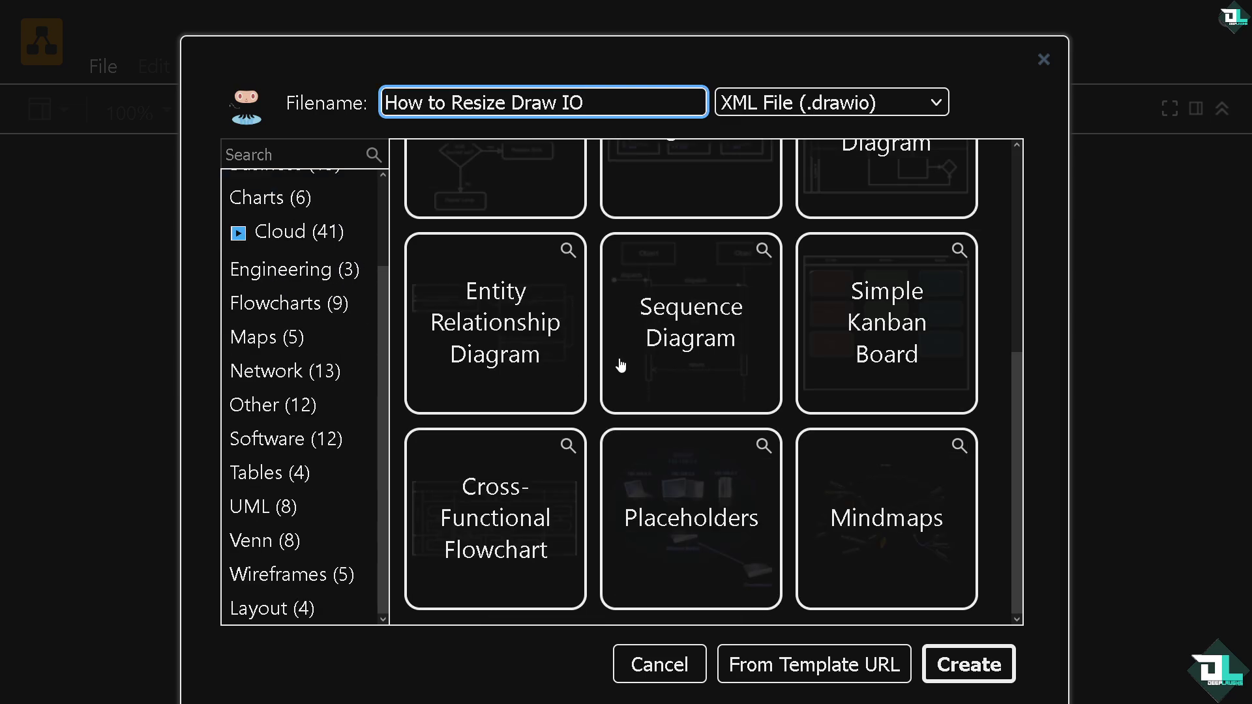
pyautogui.scroll(5, 624, 357)
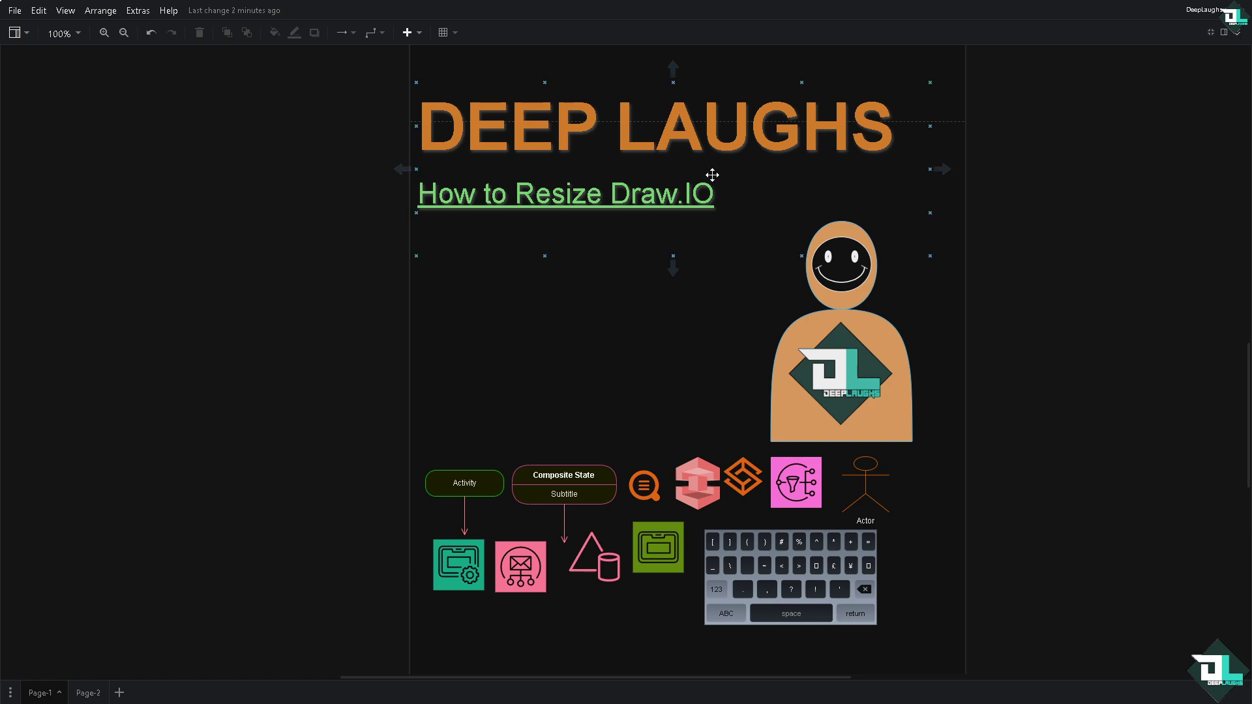
pyautogui.click(1210, 35)
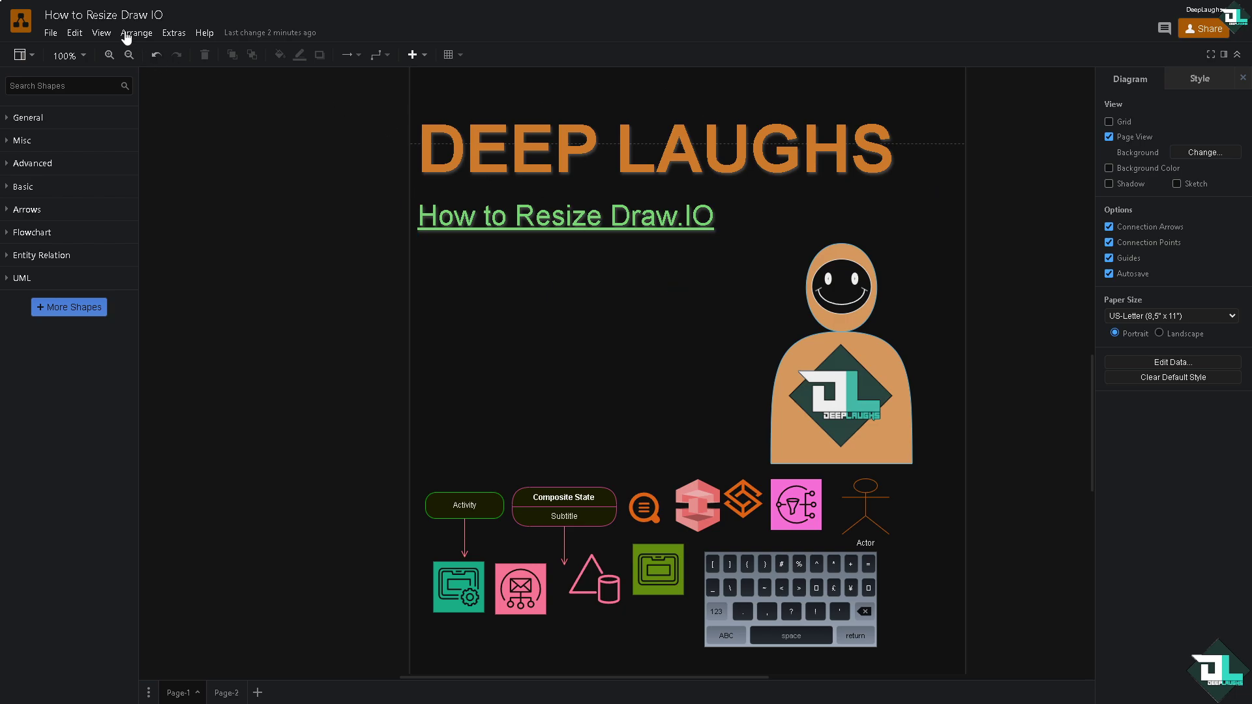
# - Import the 'draw.io HOW TO RESIZE' thumbnail image onto the page from the File menu
pyautogui.click(51, 33)
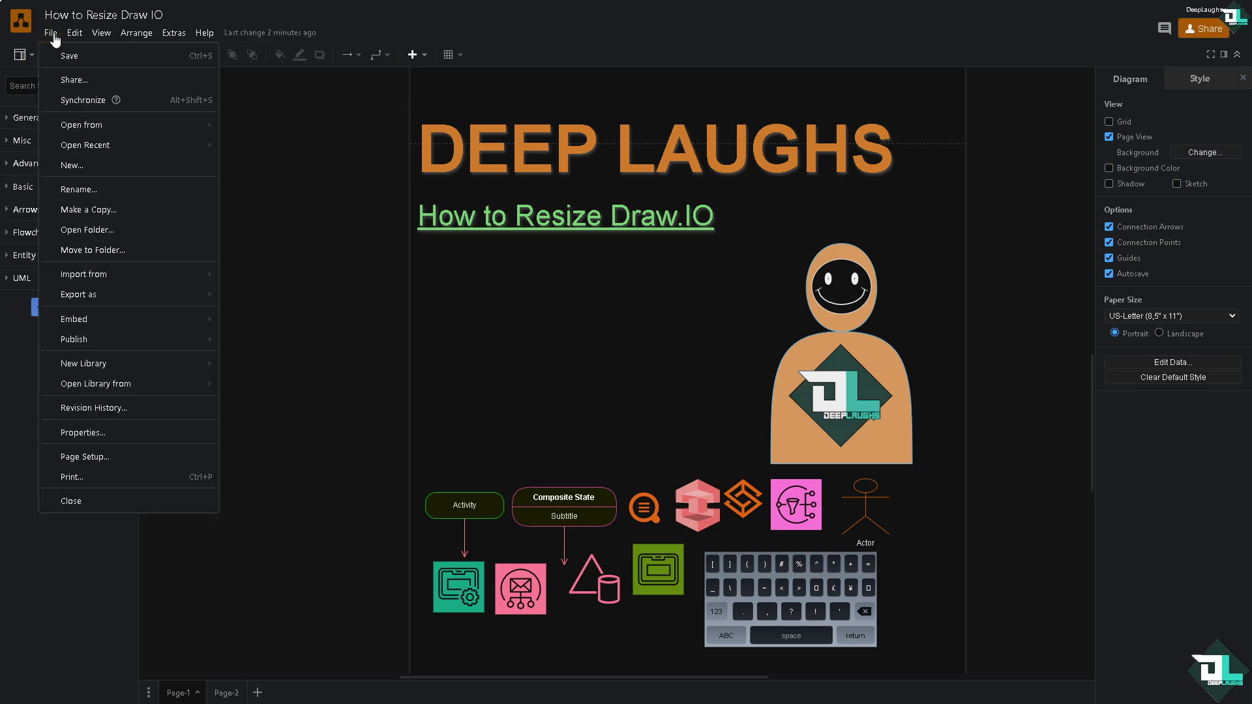
pyautogui.moveTo(129, 278)
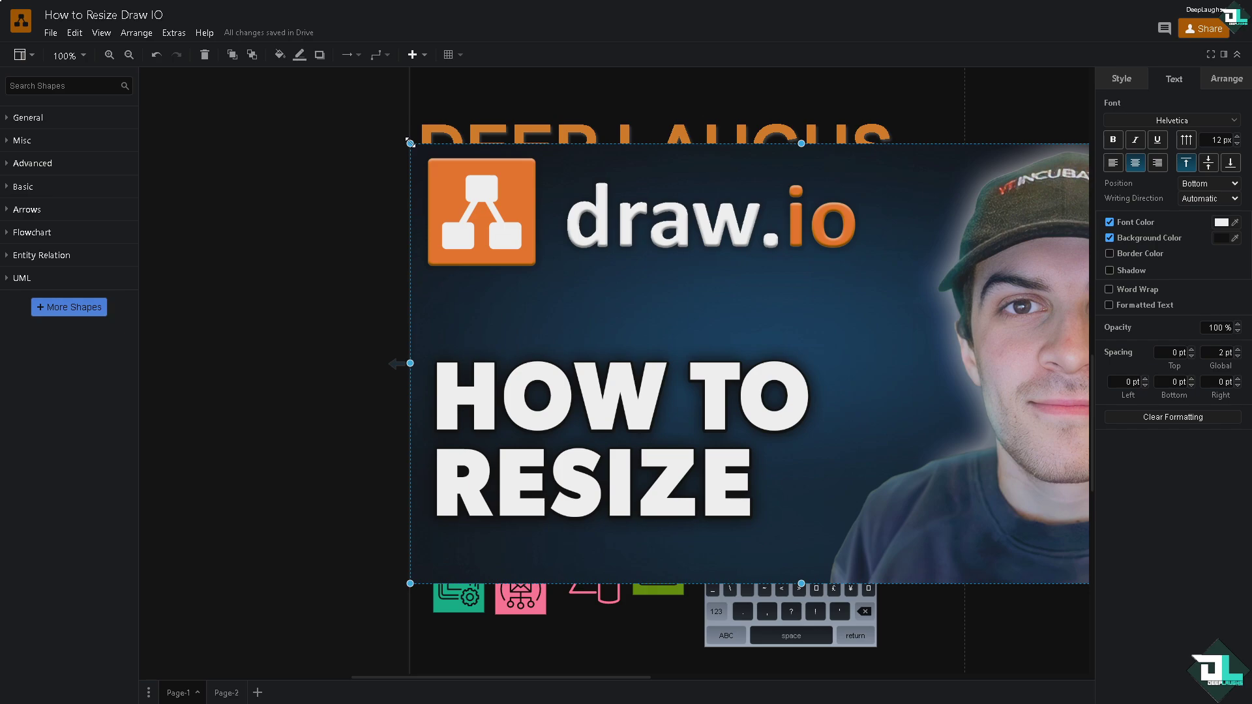
# - Shrink the imported thumbnail image and fit it beside the mascot
pyautogui.moveTo(407, 139); pyautogui.dragTo(887, 377)
pyautogui.moveTo(999, 441); pyautogui.dragTo(543, 310)
pyautogui.moveTo(741, 449); pyautogui.dragTo(750, 463)
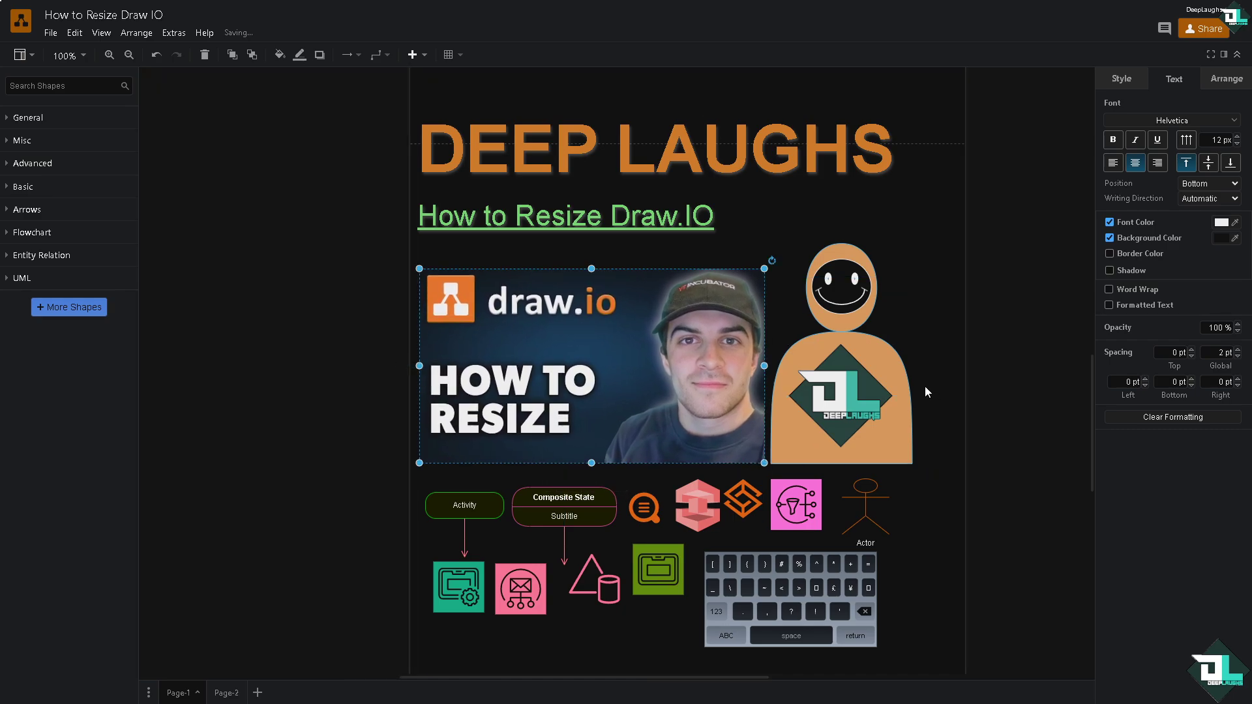
# - Enlarge the pink envelope icon and the keyboard image
pyautogui.click(522, 582)
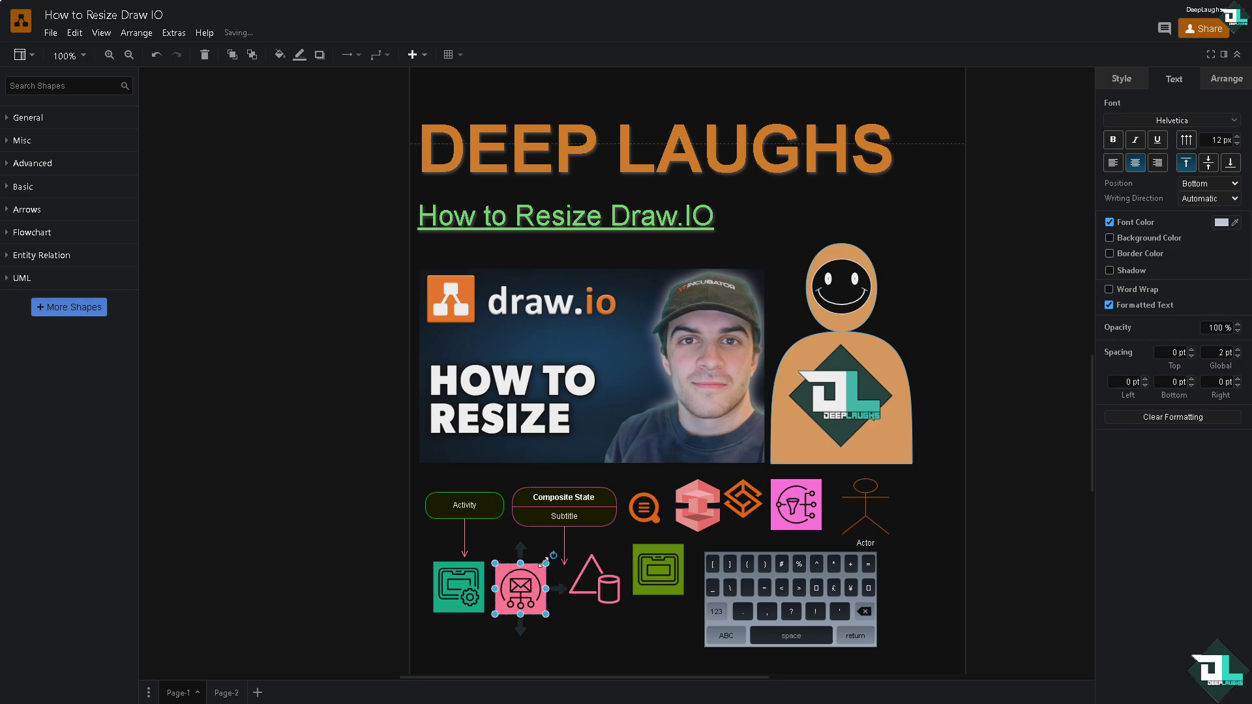
pyautogui.moveTo(546, 563); pyautogui.dragTo(587, 552)
pyautogui.click(760, 601)
pyautogui.moveTo(876, 649); pyautogui.dragTo(914, 660)
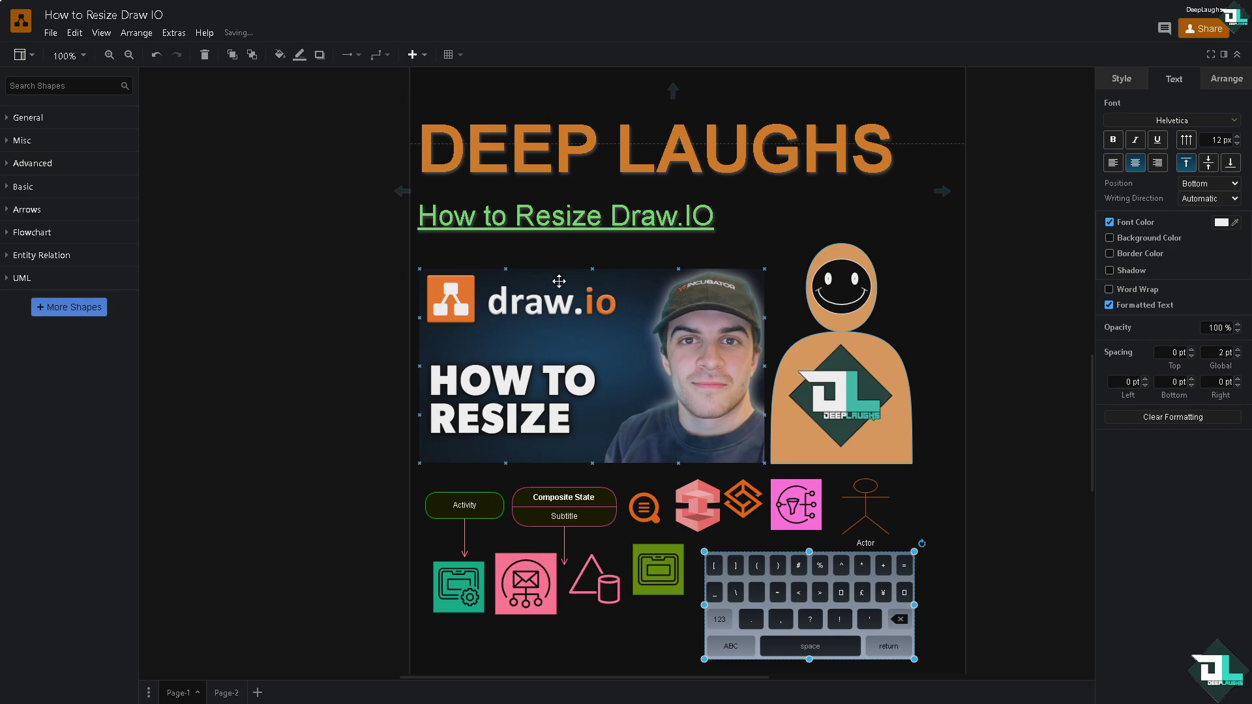
# - Select the green subtitle text and step its font size up eight times from 44 px
pyautogui.doubleClick(578, 219)
pyautogui.click(716, 219)
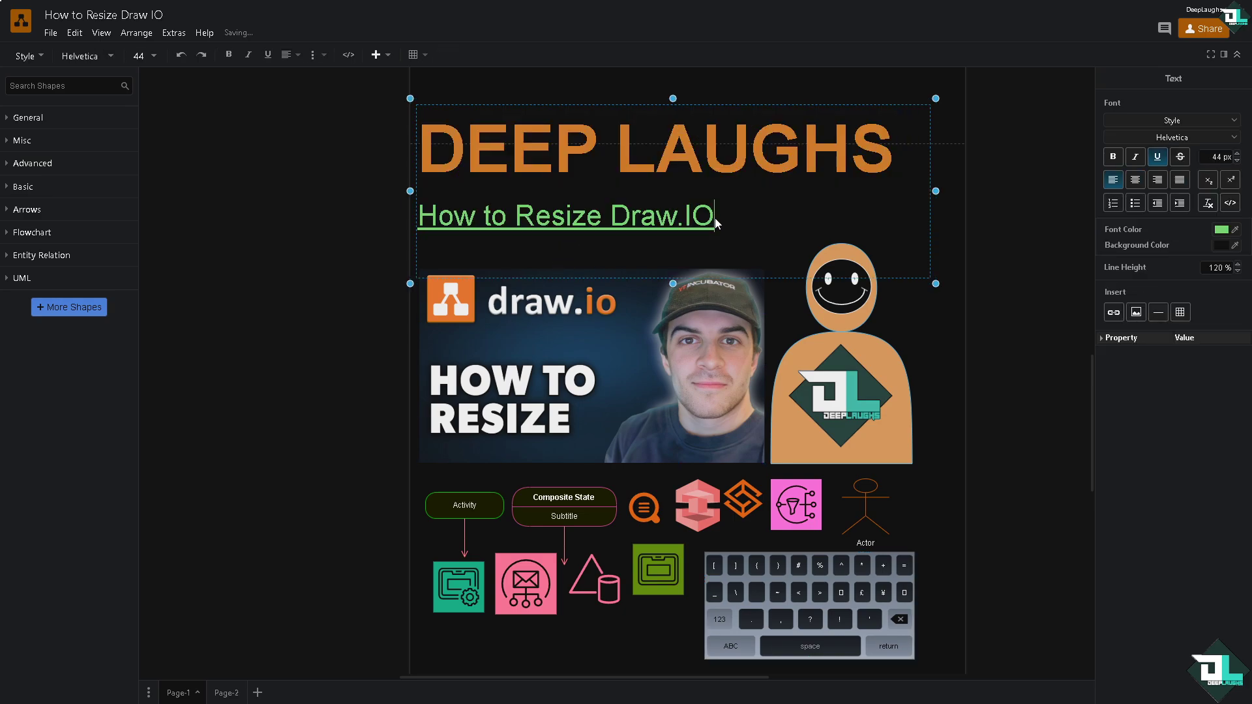
pyautogui.moveTo(716, 218); pyautogui.dragTo(529, 229)
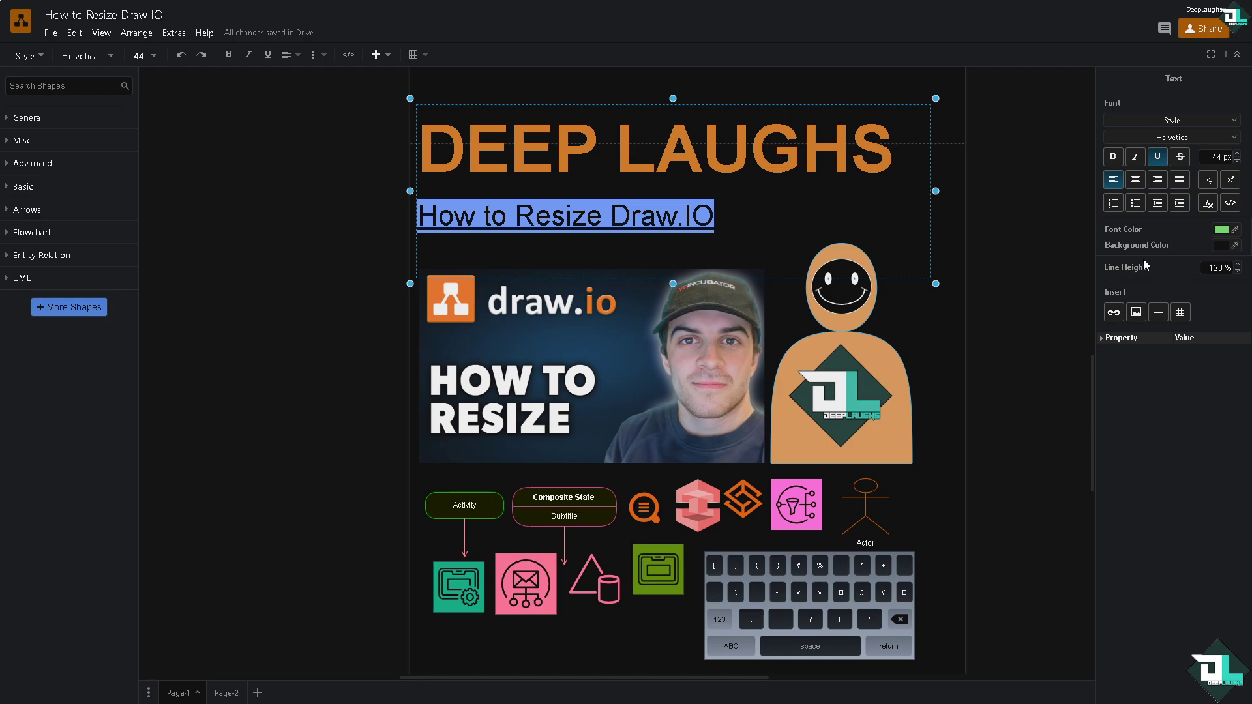
pyautogui.doubleClick(1216, 158)
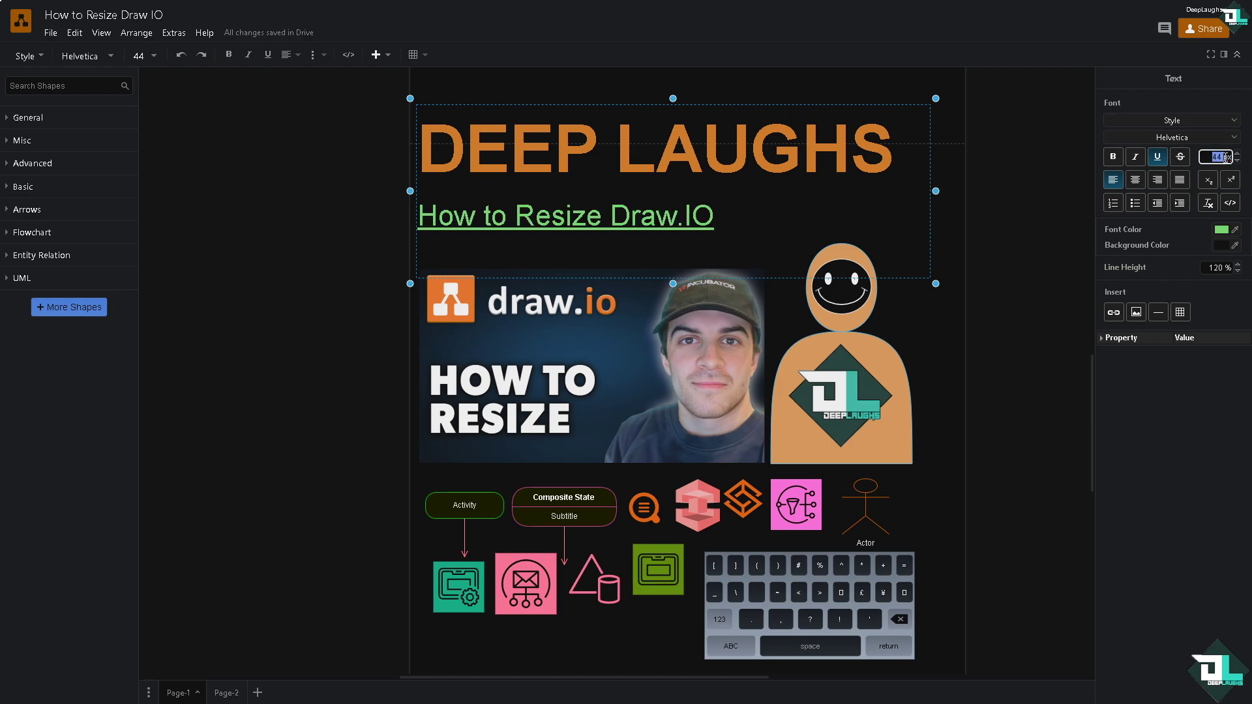
pyautogui.press('Return')
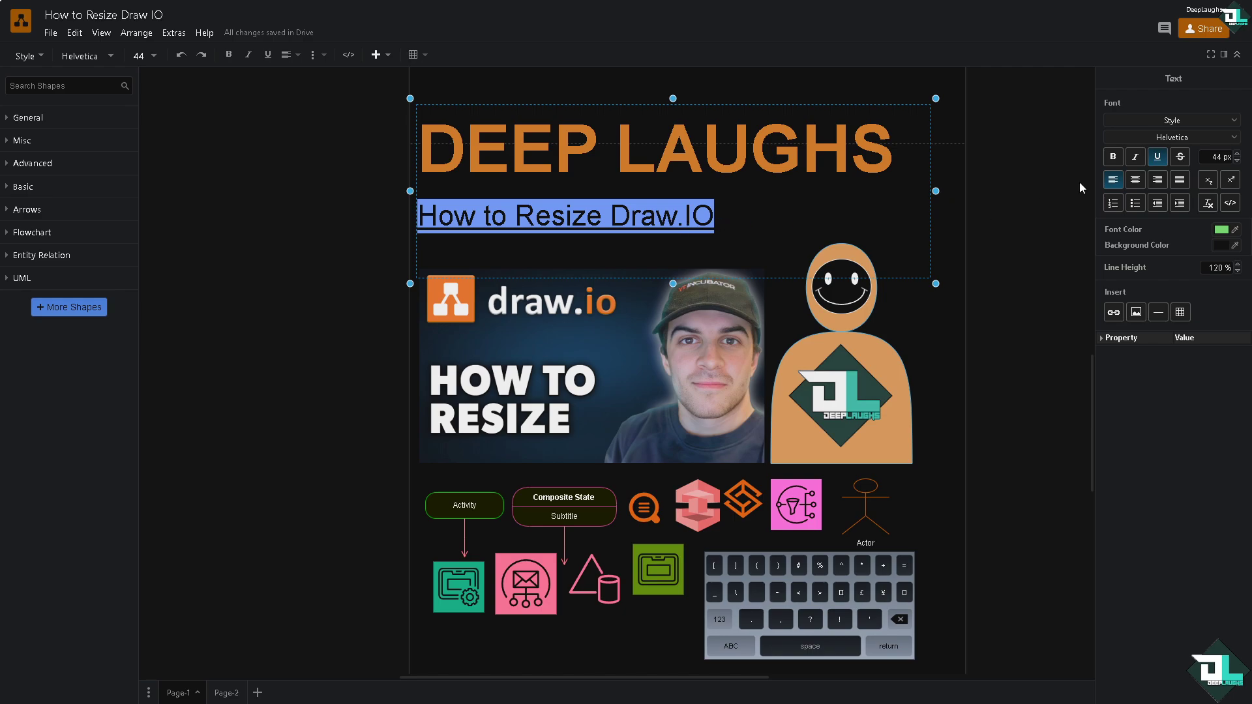
pyautogui.click(1237, 153)
pyautogui.click(1237, 154)
pyautogui.click(1237, 154)
pyautogui.click(1237, 153)
pyautogui.click(1238, 154)
pyautogui.click(1237, 154)
pyautogui.click(1237, 154)
pyautogui.click(1238, 154)
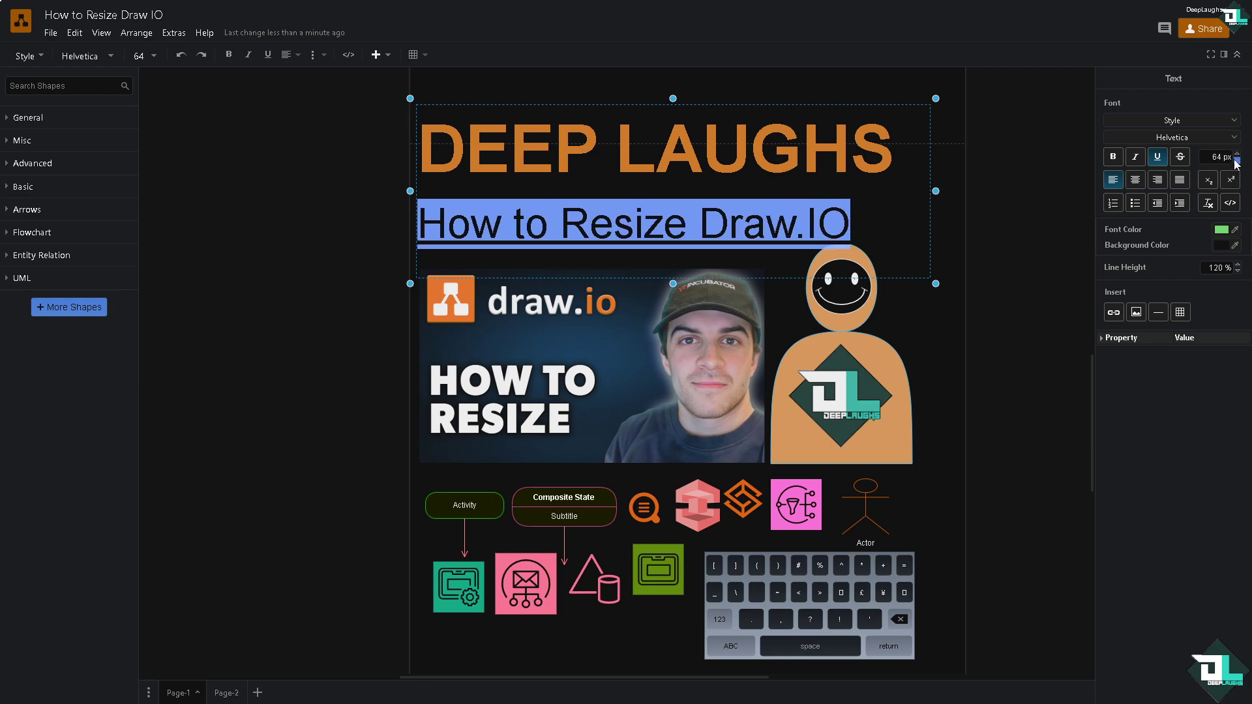
# - Reselect the subtitle text and set its font size to 50 px
pyautogui.click(1232, 157)
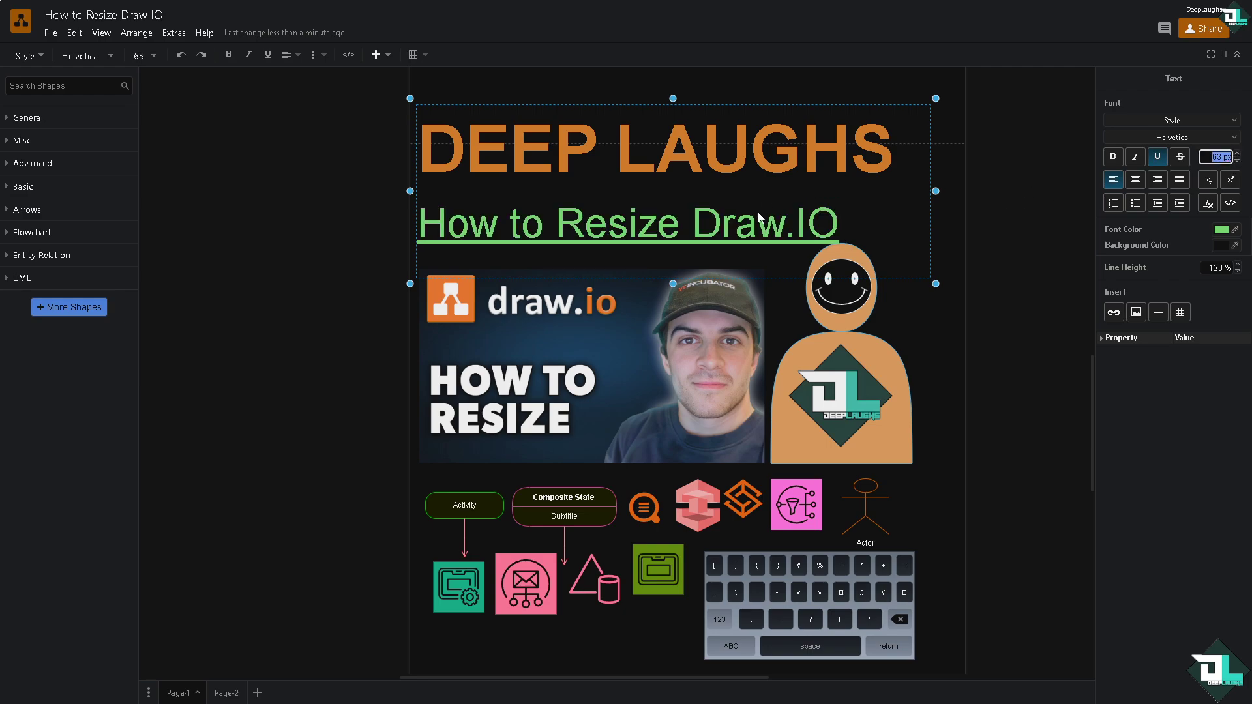
pyautogui.doubleClick(762, 221)
pyautogui.moveTo(841, 223); pyautogui.dragTo(416, 236)
pyautogui.click(1214, 157)
pyautogui.write('50')
pyautogui.press('Return')
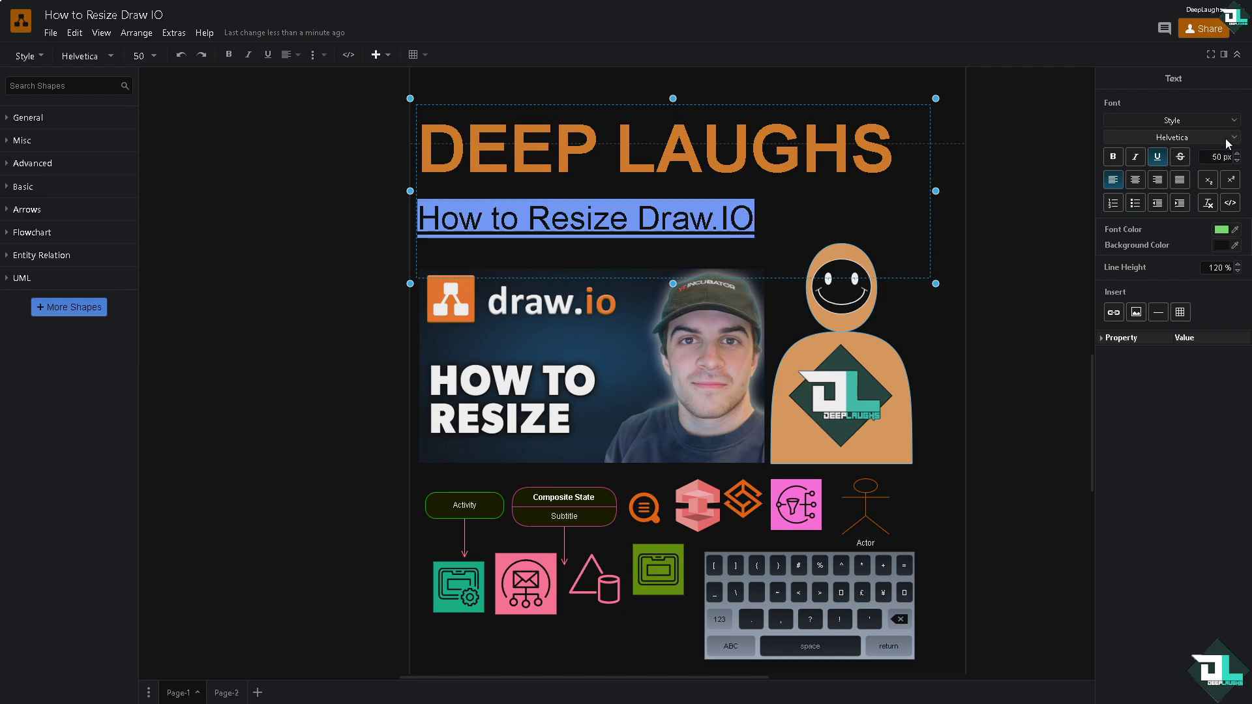
pyautogui.click(791, 214)
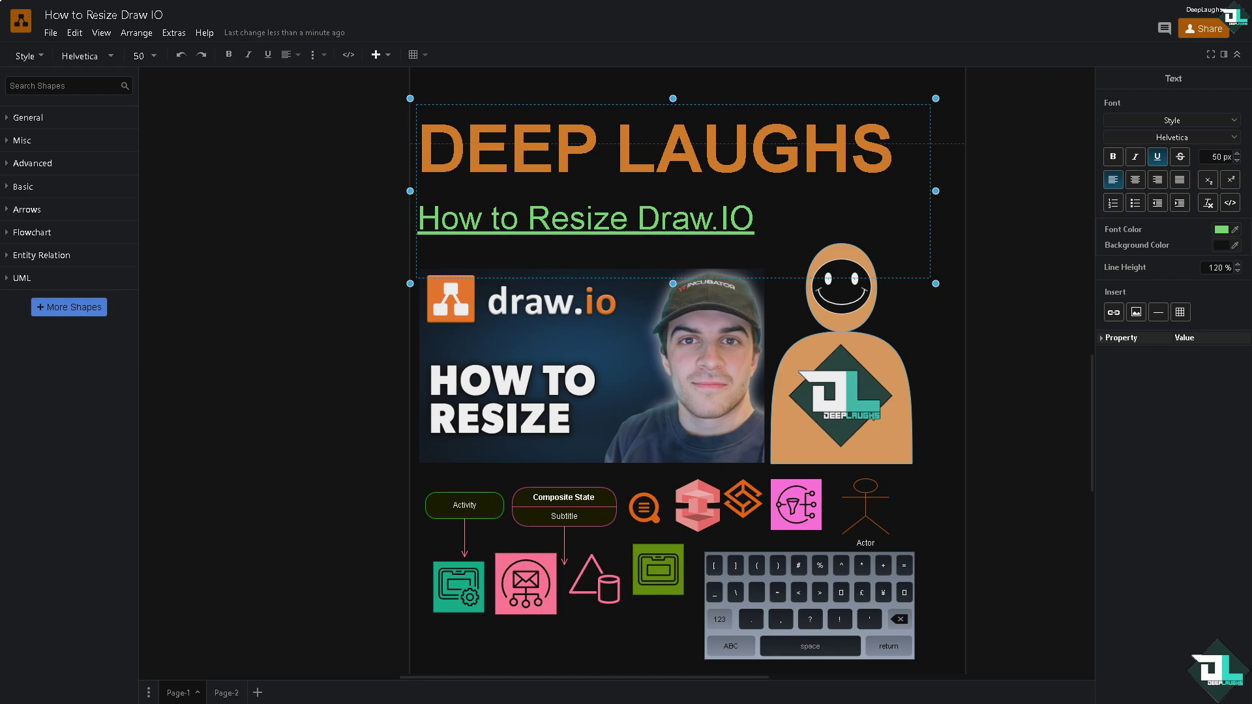
# - Delete the free-flowing example text box
pyautogui.click(369, 327)
pyautogui.scroll(-3, 556, 254)
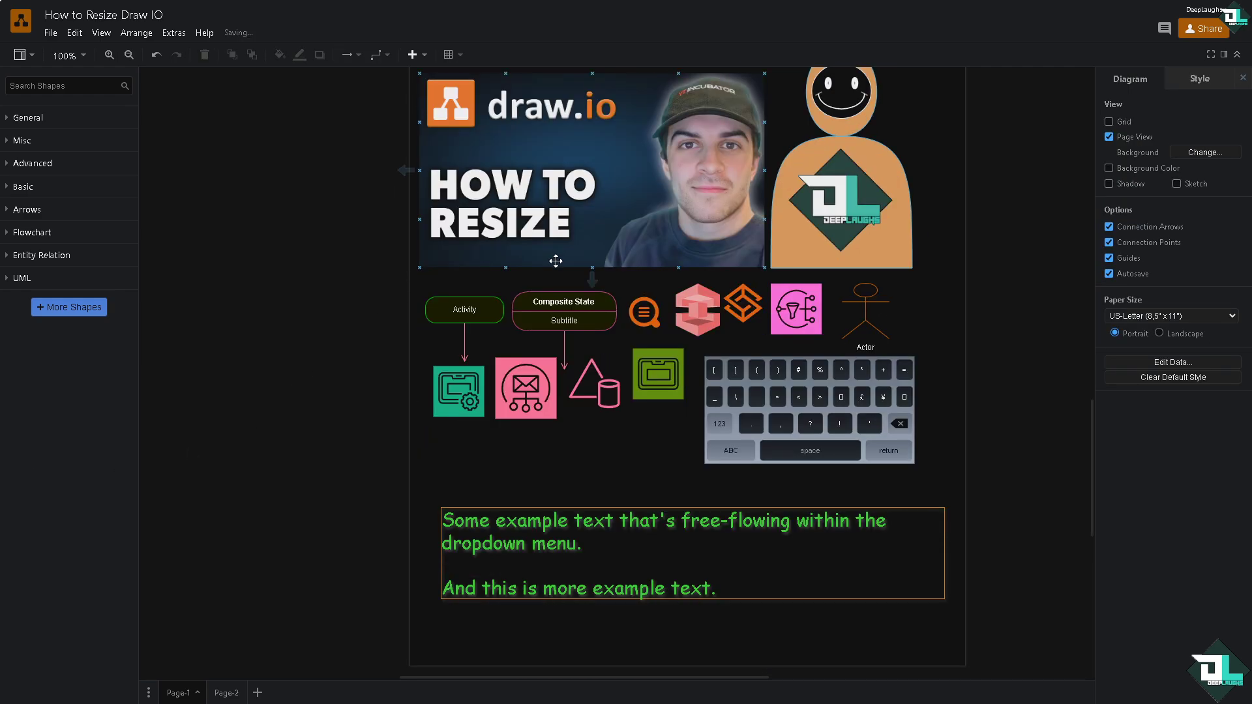
pyautogui.click(585, 548)
pyautogui.press('Delete')
# - Select all 20 shapes on the page and group them
pyautogui.click(786, 412)
pyautogui.scroll(-3, 688, 411)
pyautogui.scroll(-3, 656, 466)
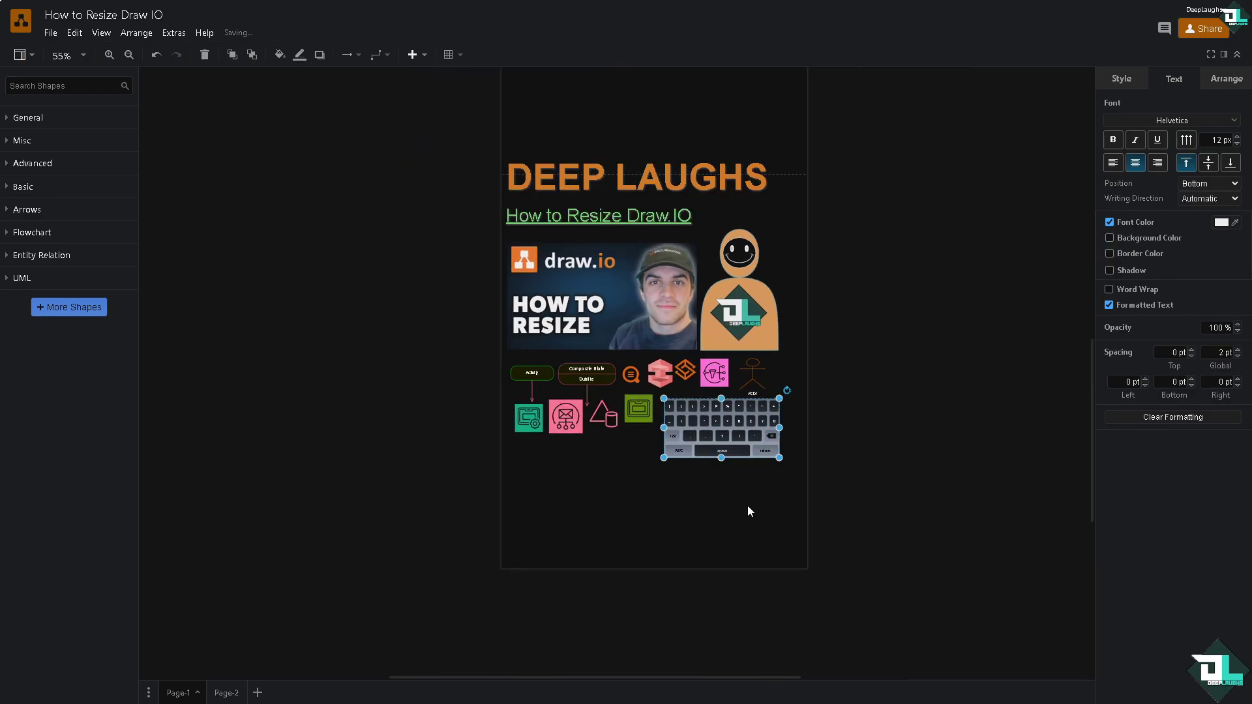
pyautogui.moveTo(748, 505); pyautogui.dragTo(482, 88)
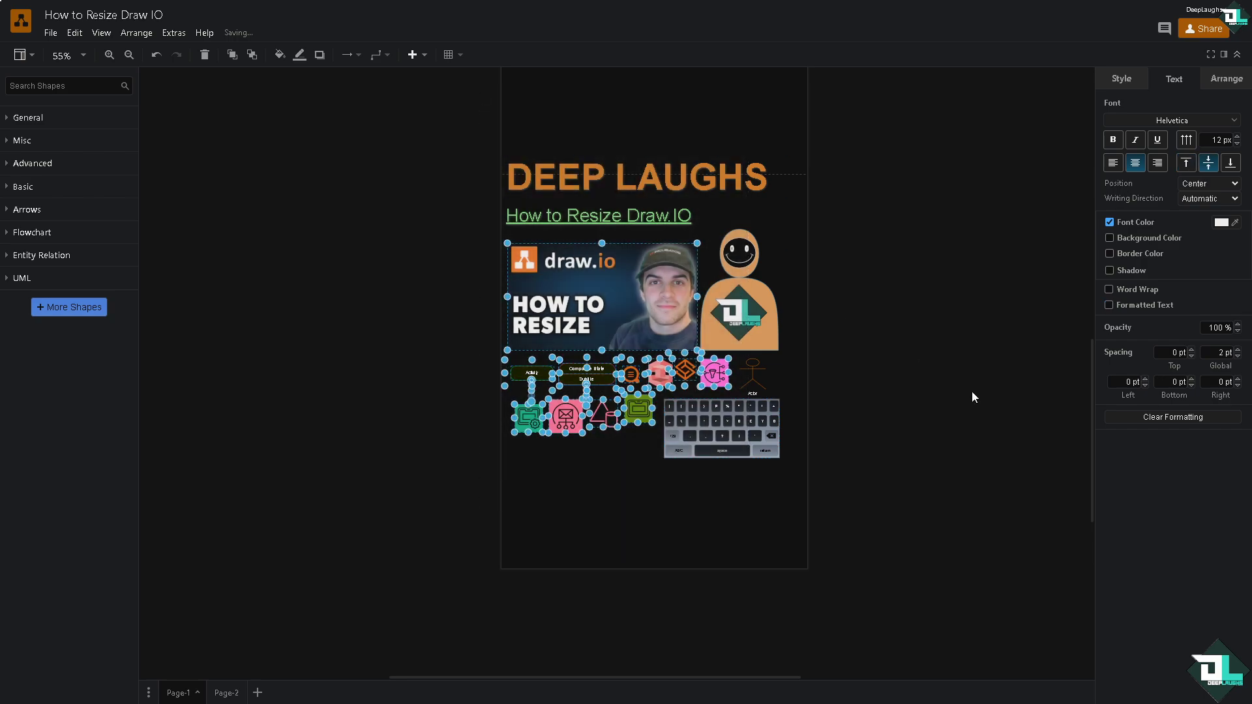
pyautogui.click(976, 393)
pyautogui.moveTo(384, 89); pyautogui.dragTo(998, 540)
pyautogui.rightClick(613, 195)
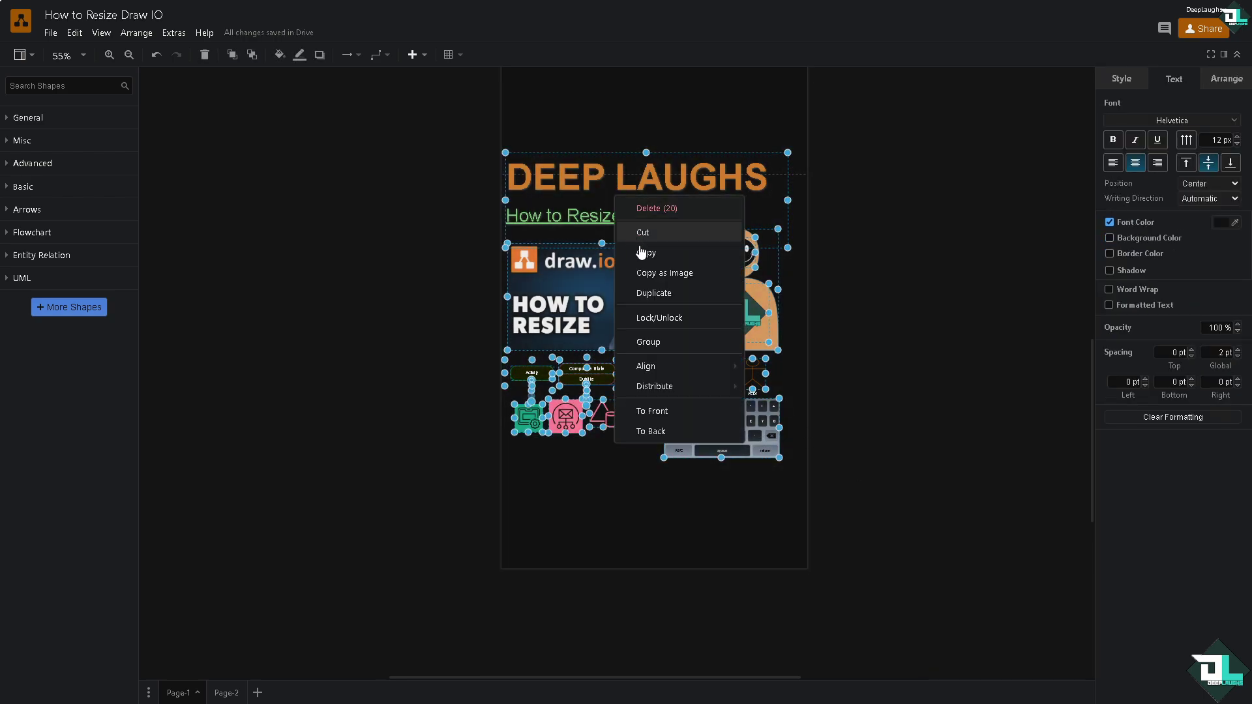
pyautogui.click(649, 342)
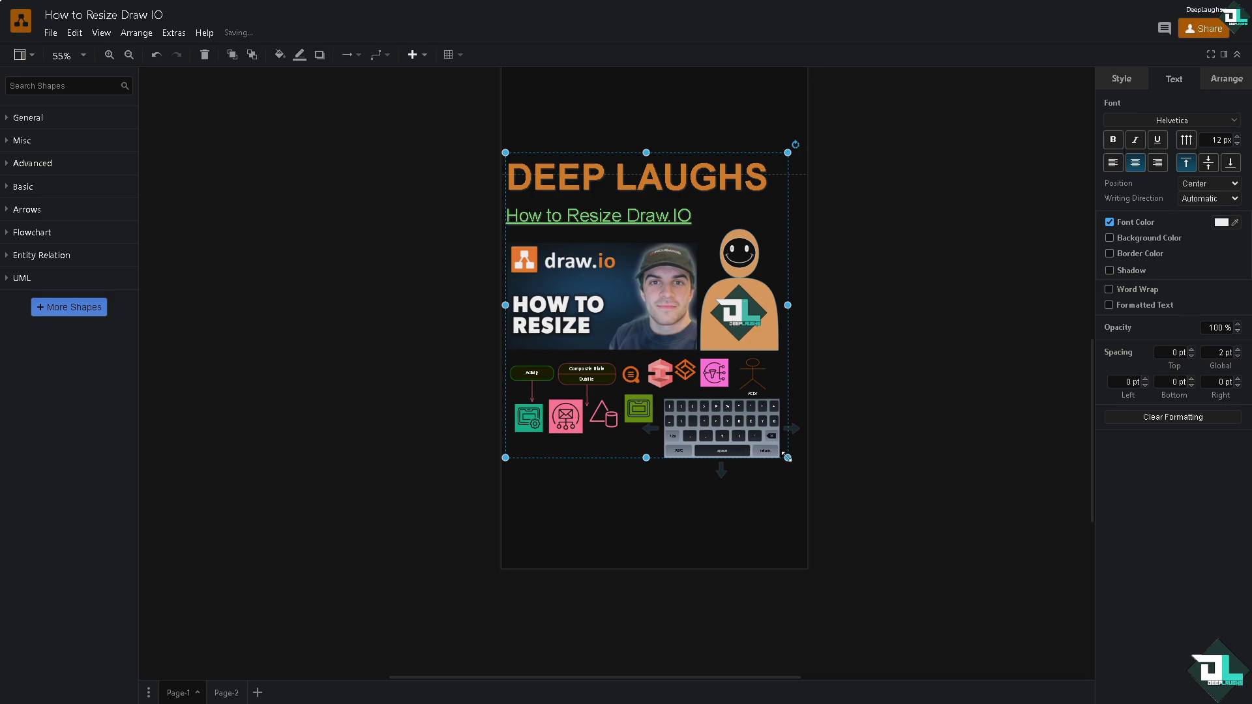
# - Shrink and move the group up the page, then undo the move and resize
pyautogui.moveTo(788, 458); pyautogui.dragTo(708, 347)
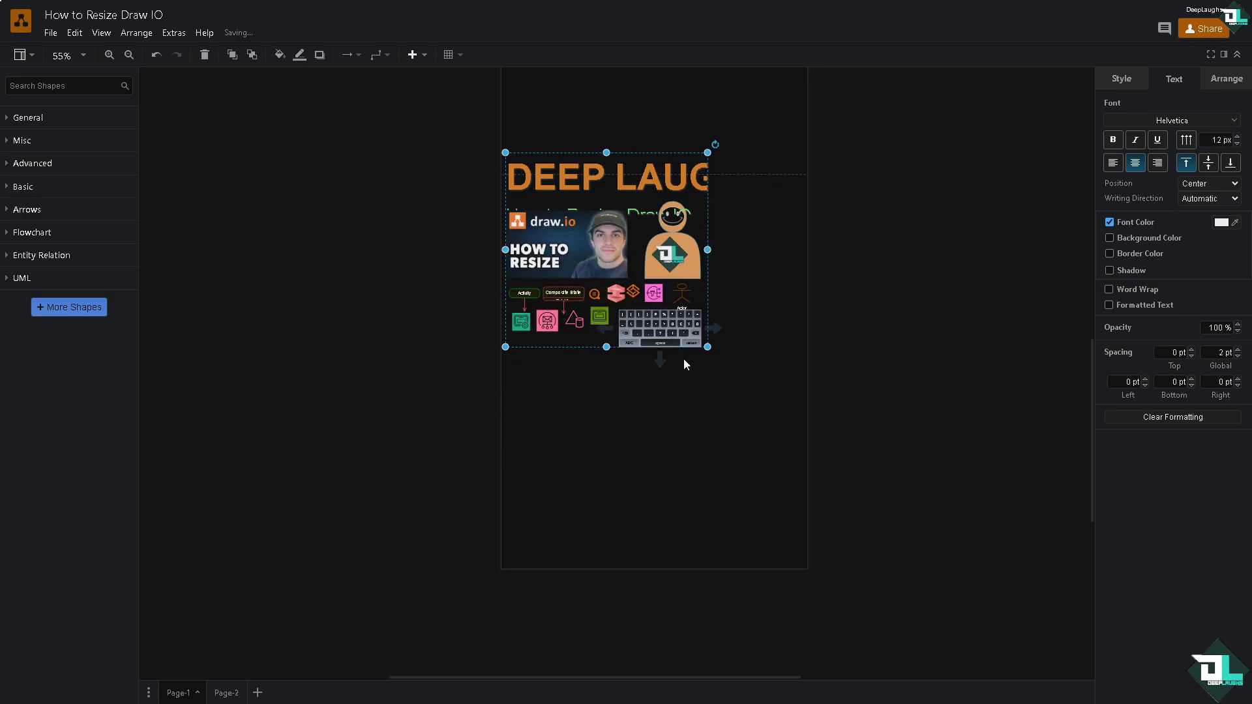
pyautogui.scroll(2, 684, 359)
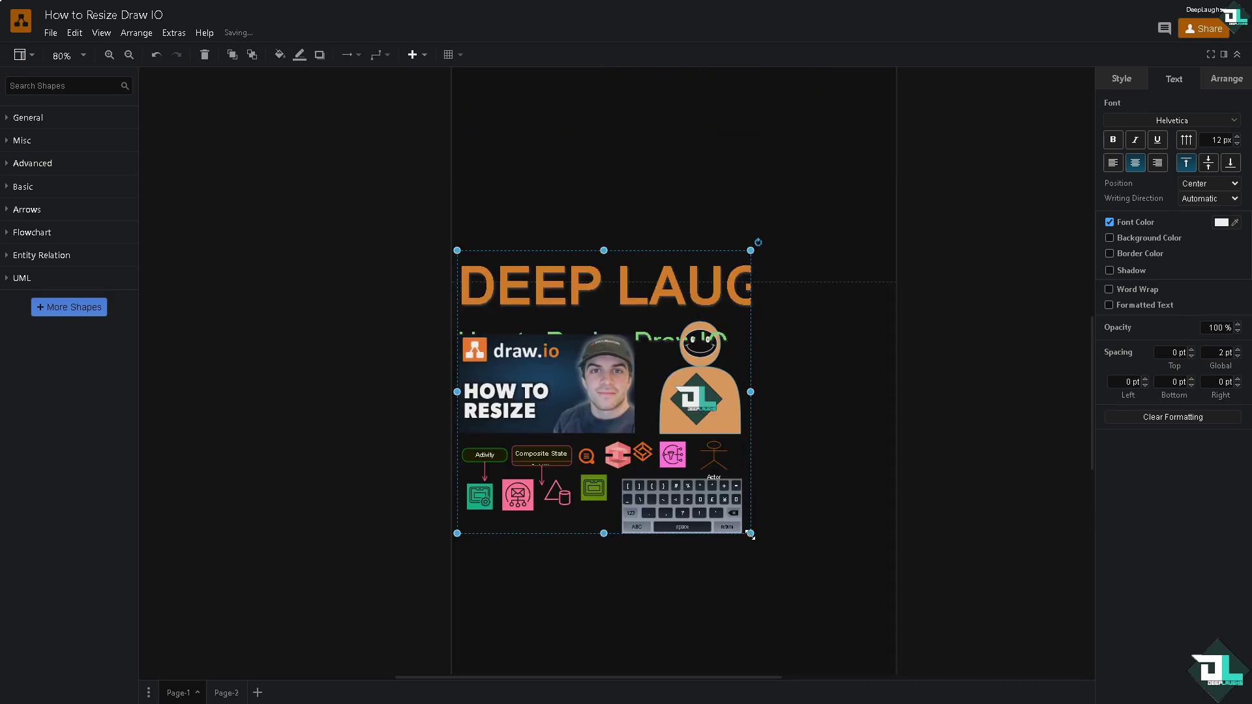
pyautogui.moveTo(750, 535); pyautogui.dragTo(647, 410)
pyautogui.moveTo(577, 274); pyautogui.dragTo(586, 129)
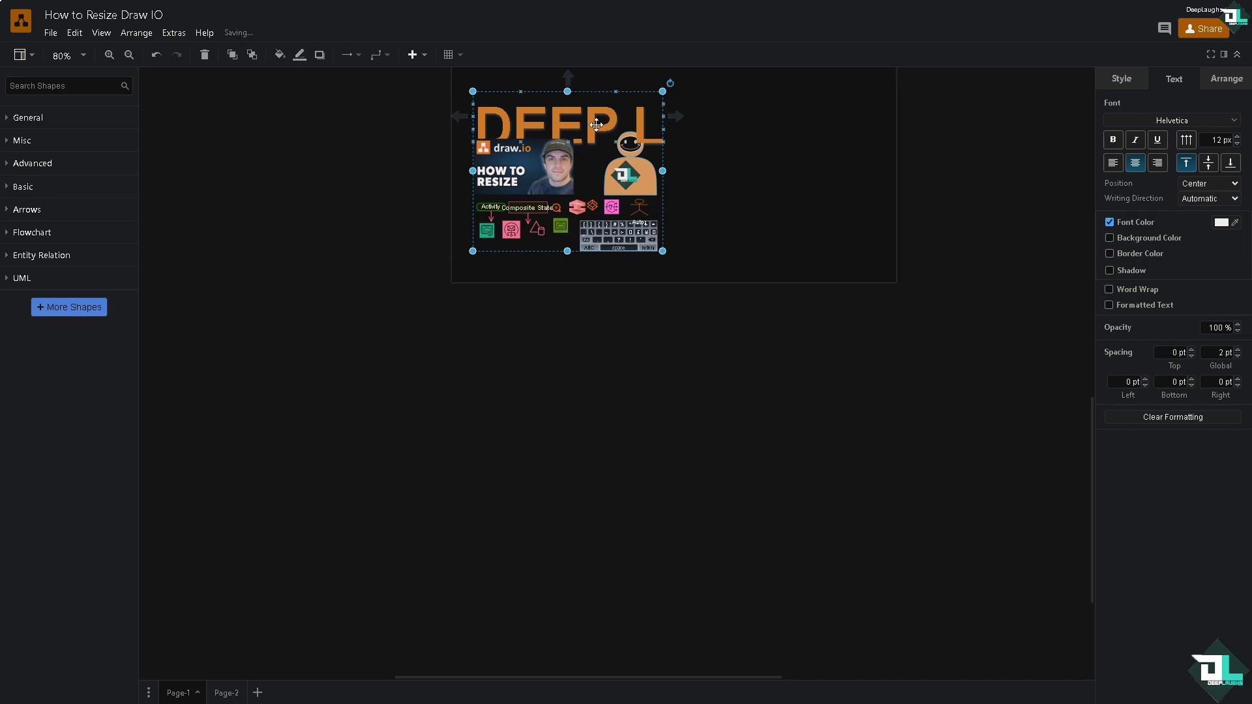
pyautogui.hotkey('ctrl', 'z')
pyautogui.hotkey('ctrl', 'z')
pyautogui.hotkey('ctrl', 'shift', 'z')
pyautogui.hotkey('ctrl', 'shift', 'z')
pyautogui.hotkey('ctrl', 'shift', 'z')
pyautogui.hotkey('ctrl', 'shift', 'z')
pyautogui.hotkey('ctrl', 'shift', 'z')
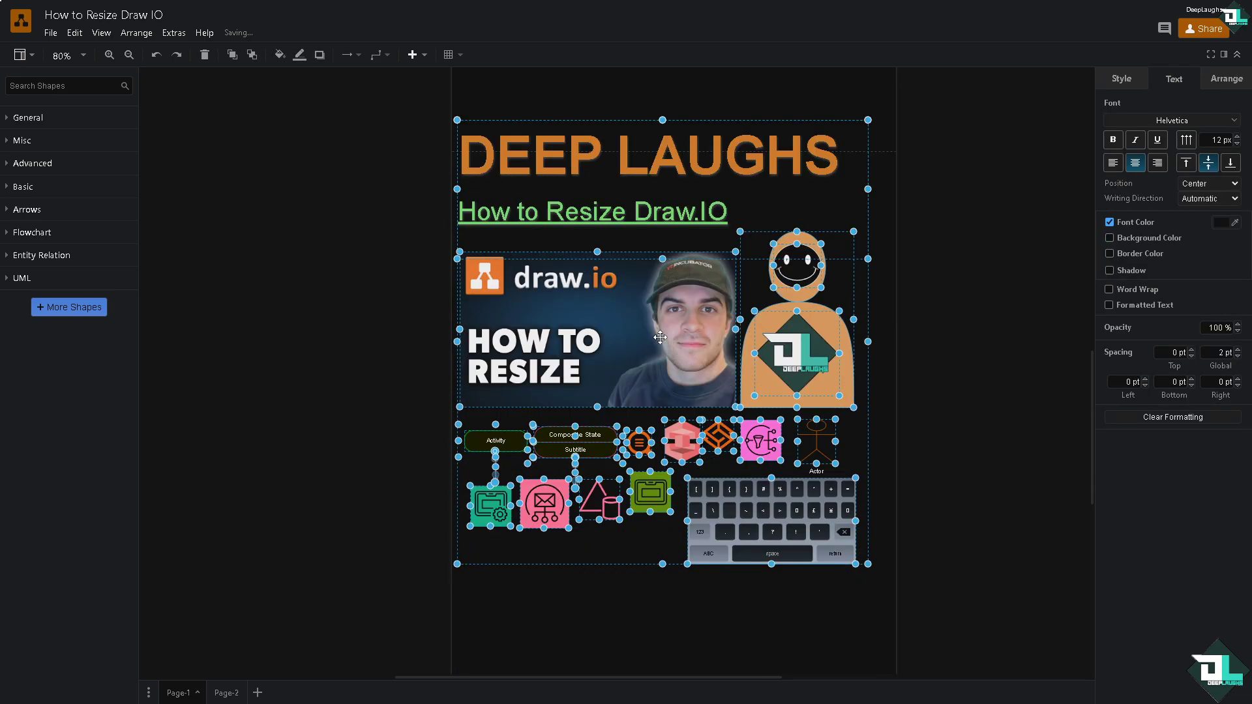
# - Change the US-Letter page orientation to landscape in Page Setup
pyautogui.click(249, 361)
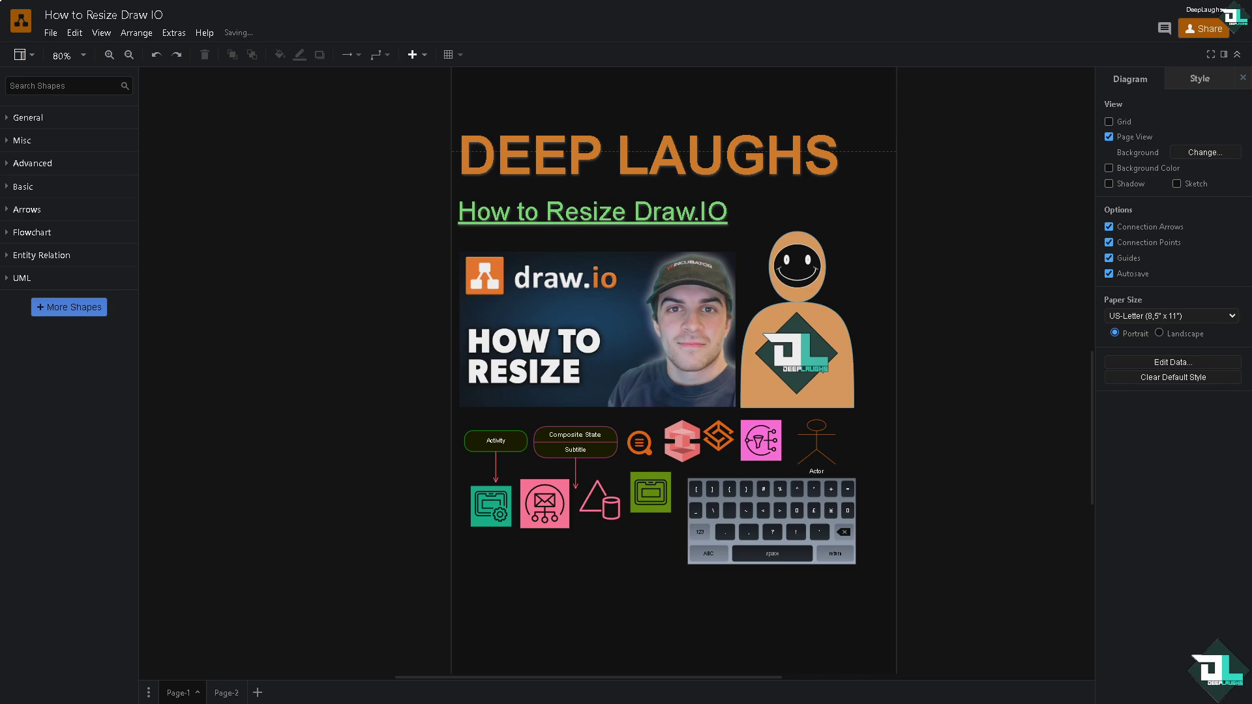
pyautogui.click(51, 33)
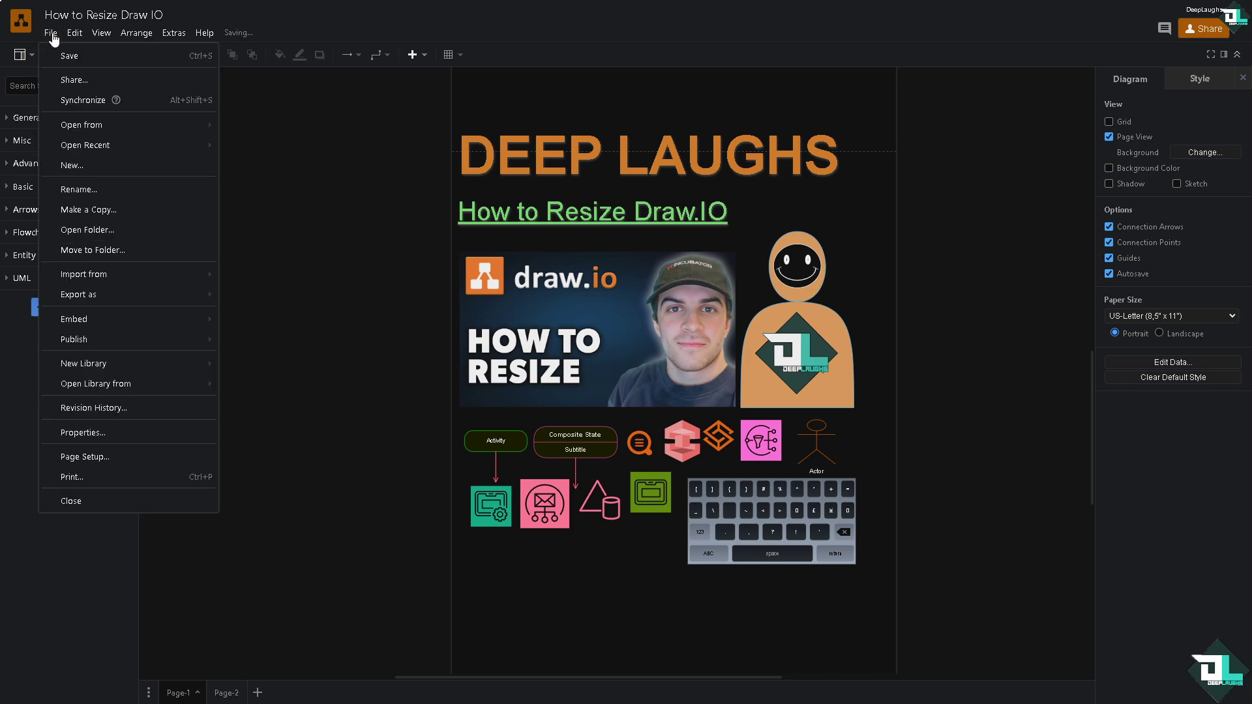
pyautogui.click(97, 457)
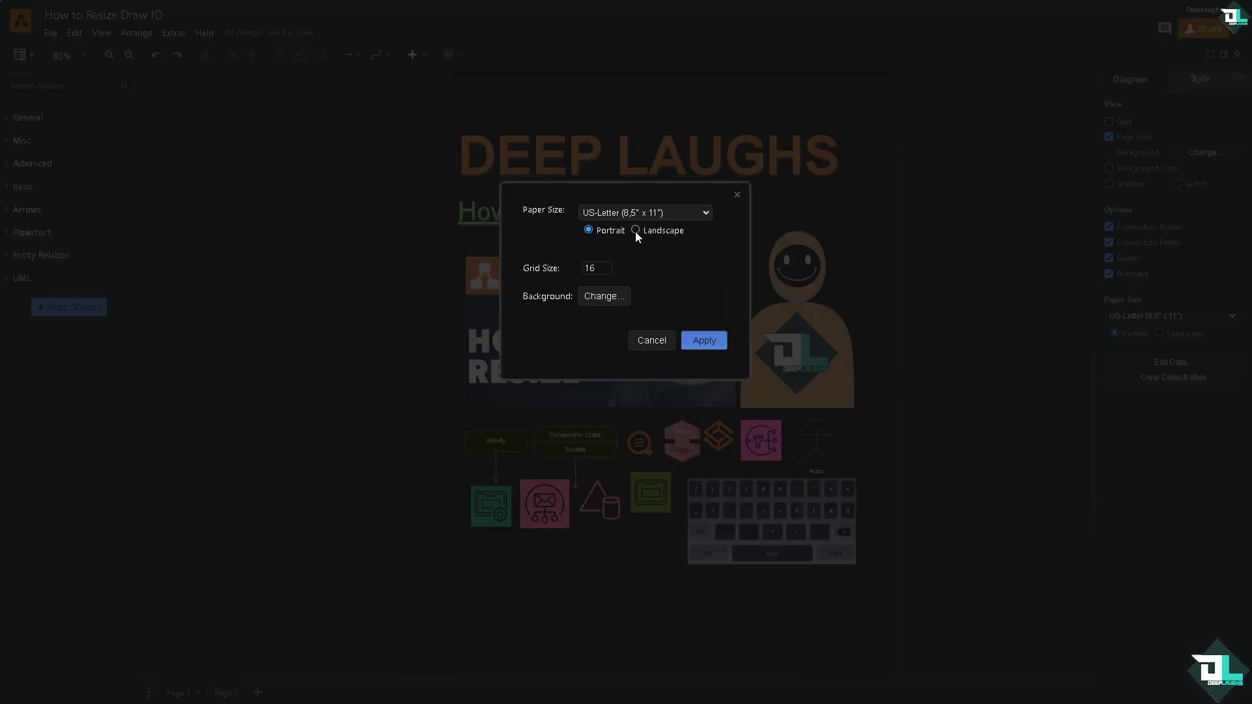
pyautogui.click(705, 341)
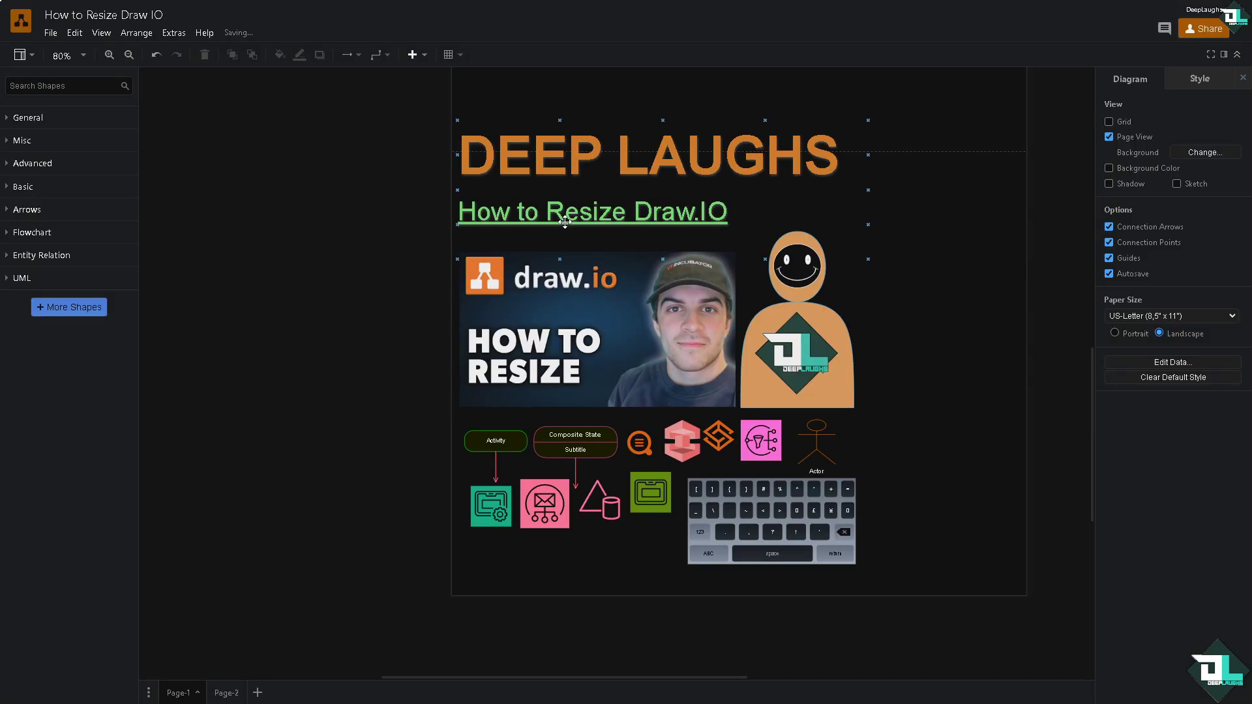
pyautogui.scroll(-3, 872, 298)
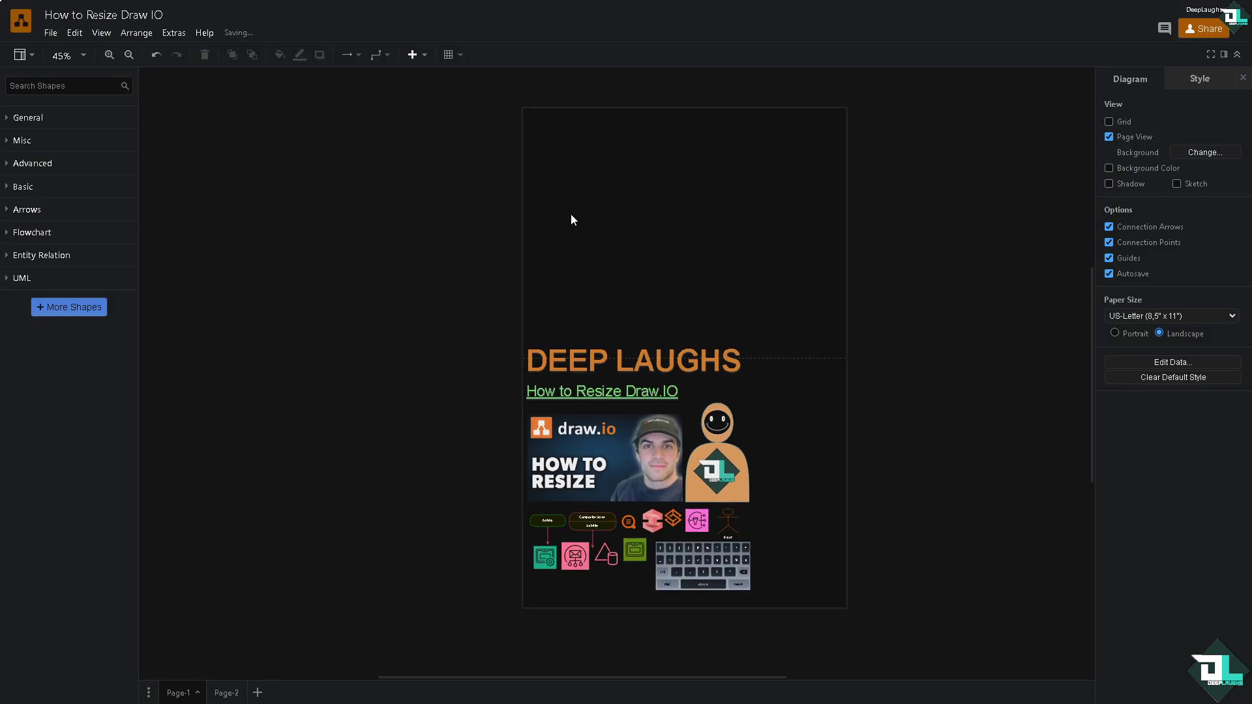
pyautogui.click(50, 34)
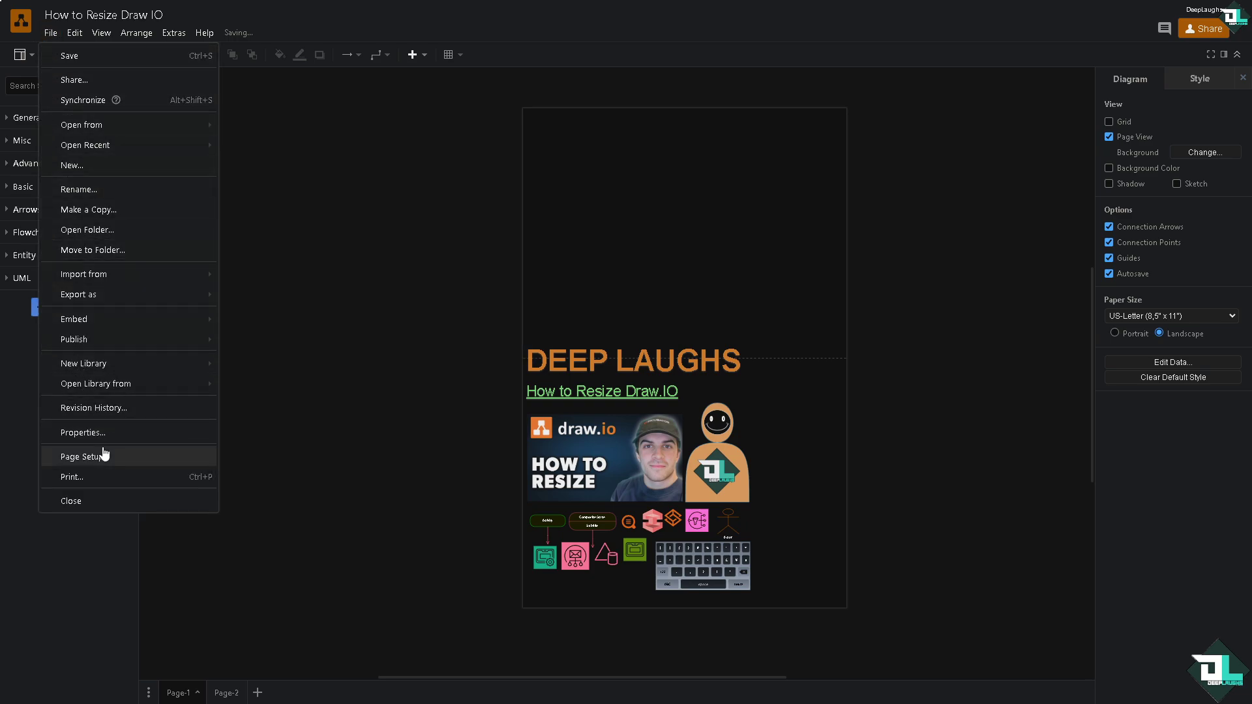
pyautogui.click(100, 477)
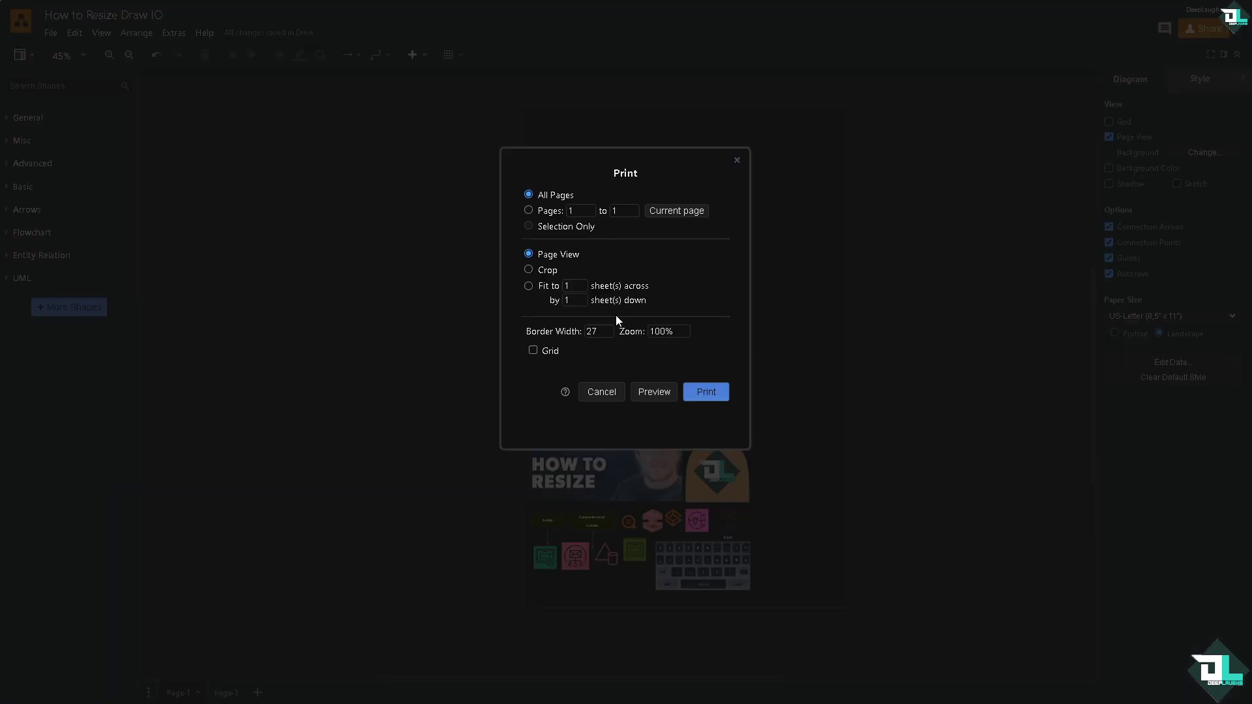
pyautogui.click(653, 392)
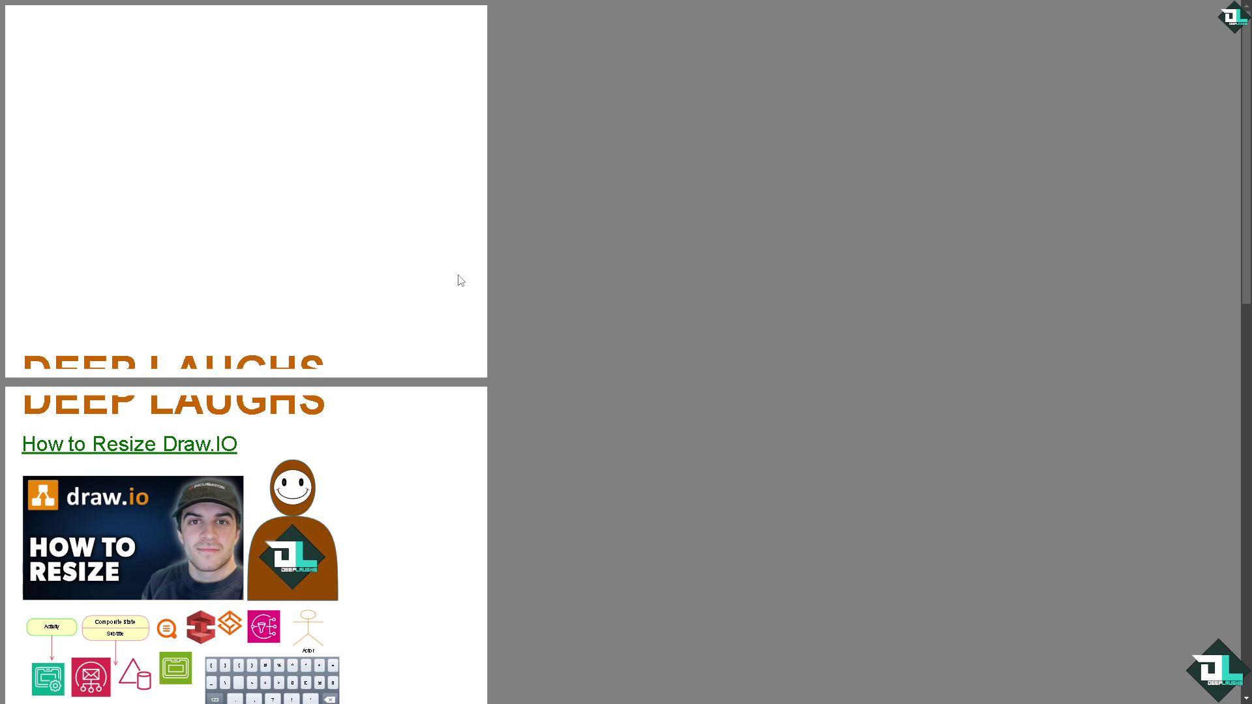
pyautogui.scroll(-10, 434, 285)
pyautogui.scroll(15, 436, 290)
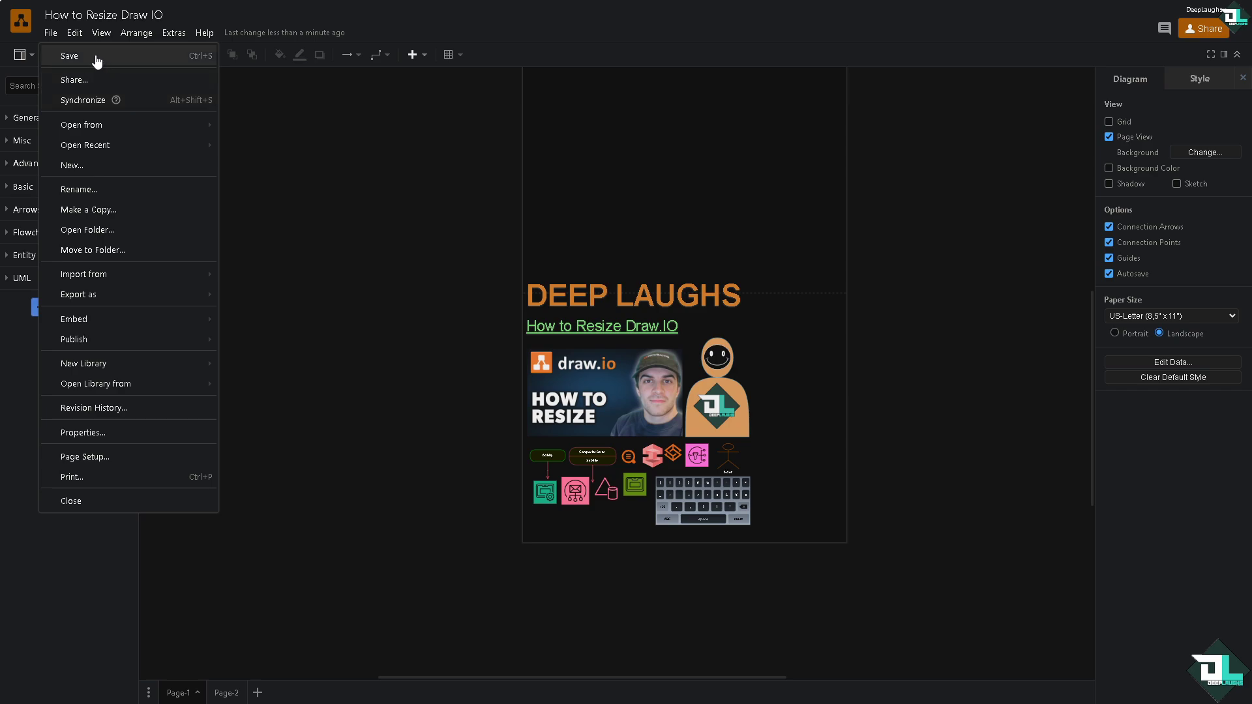
# - Review the PNG export settings and cancel without exporting
pyautogui.moveTo(168, 298)
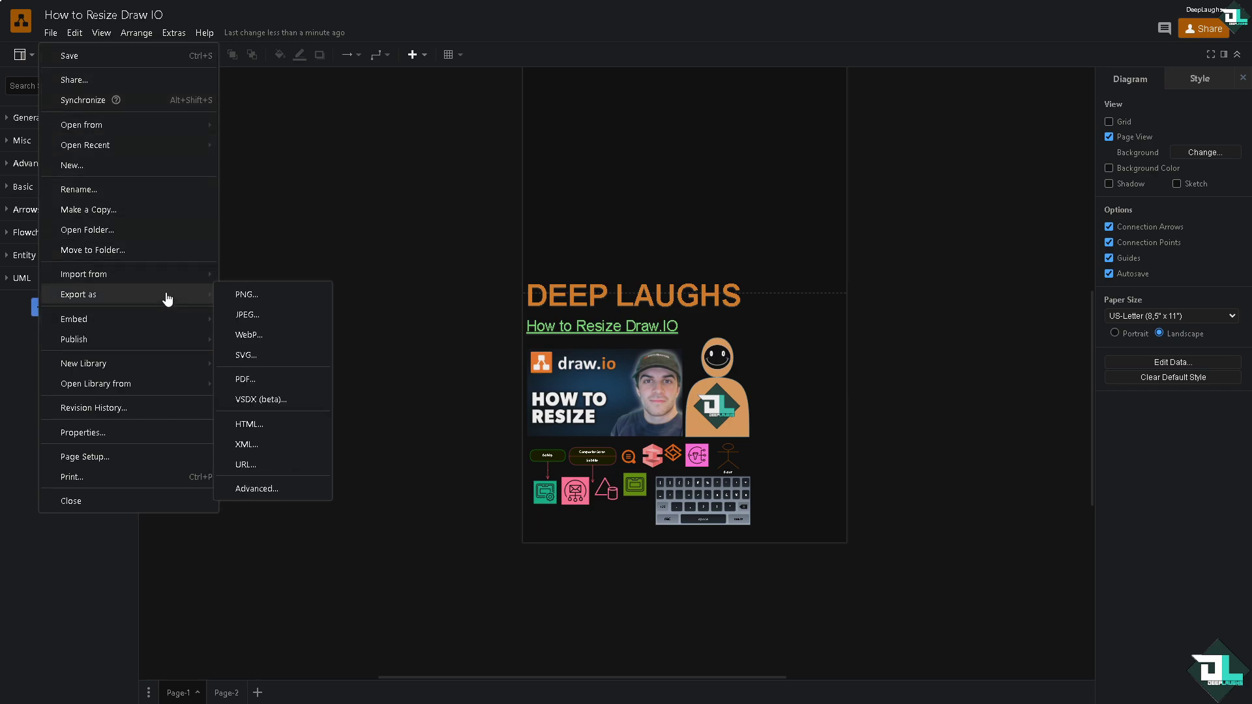
pyautogui.click(271, 296)
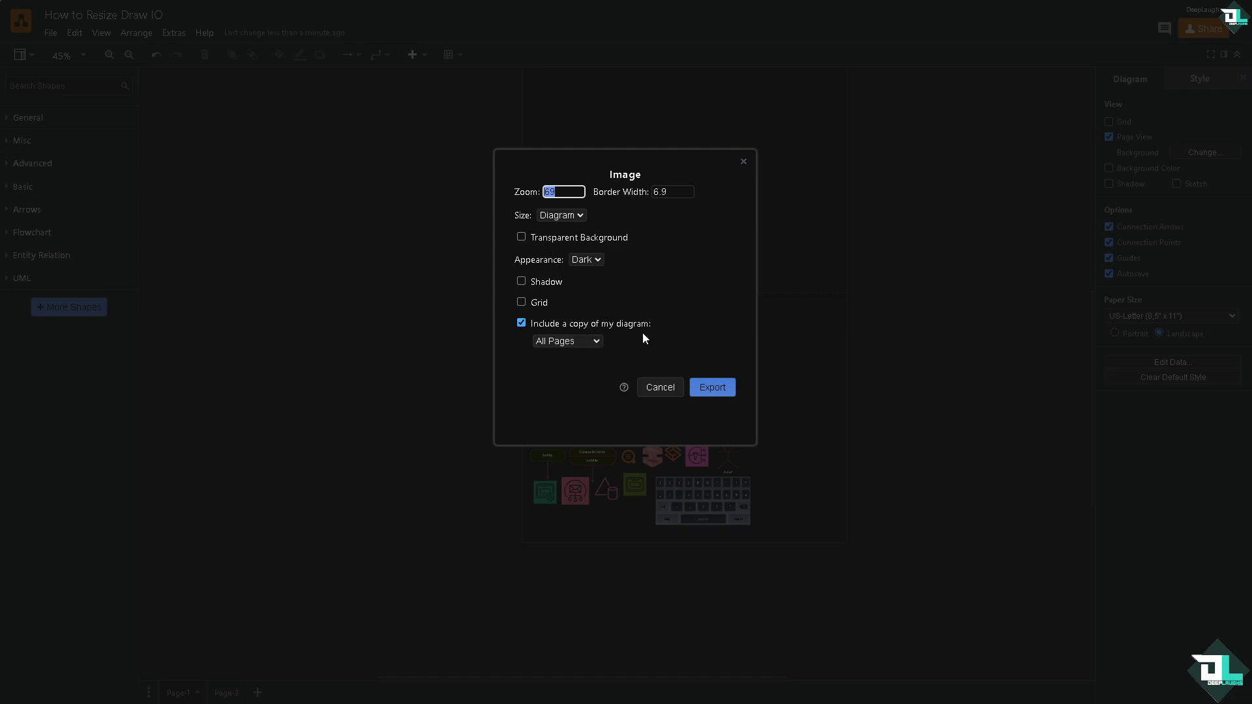
pyautogui.click(669, 387)
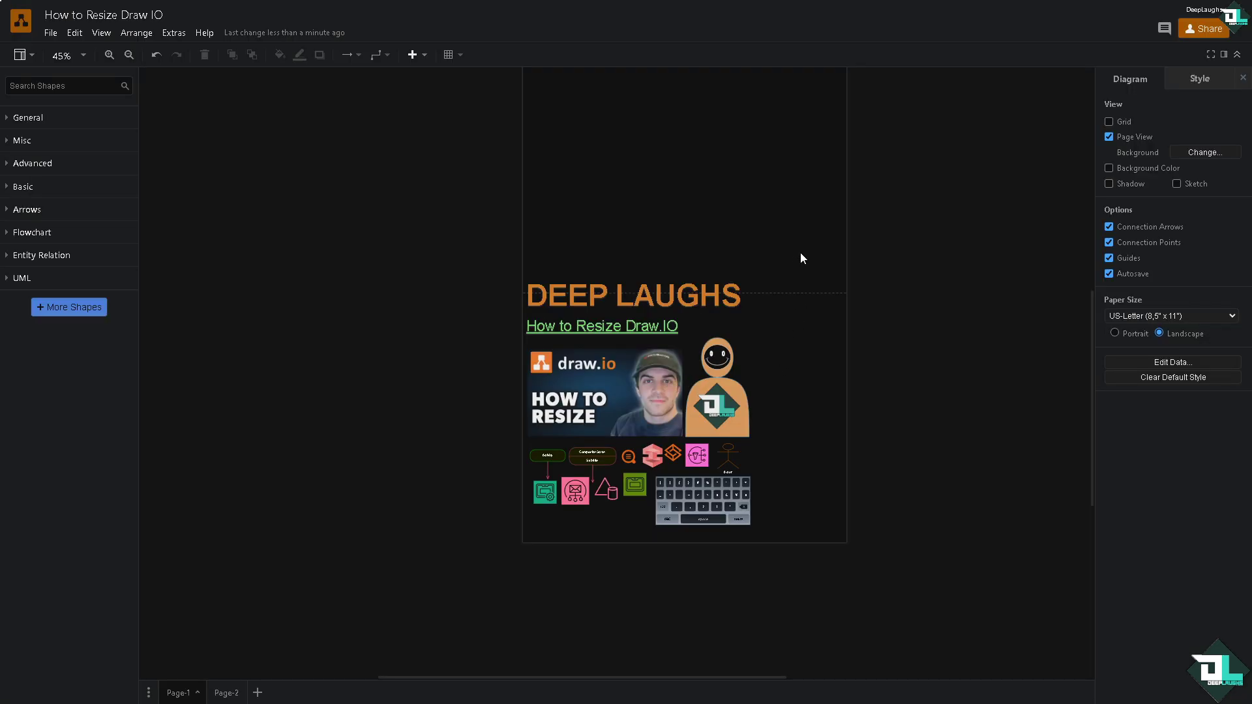
pyautogui.scroll(4, 626, 378)
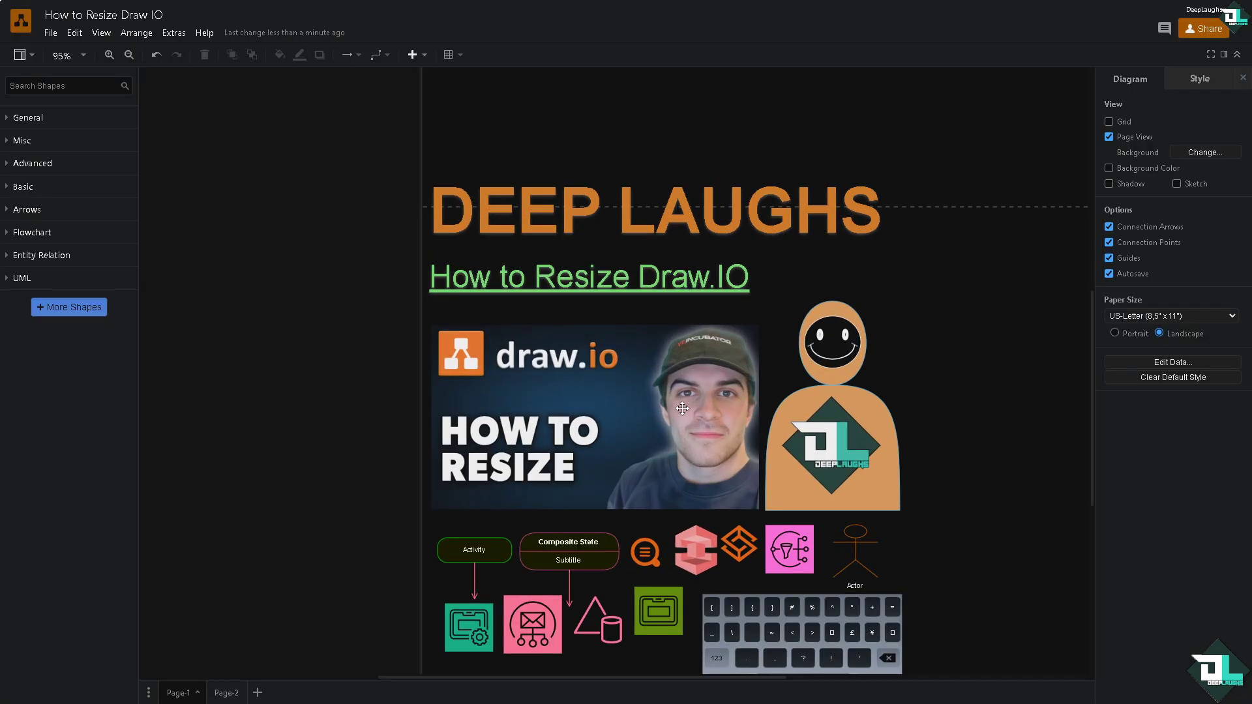